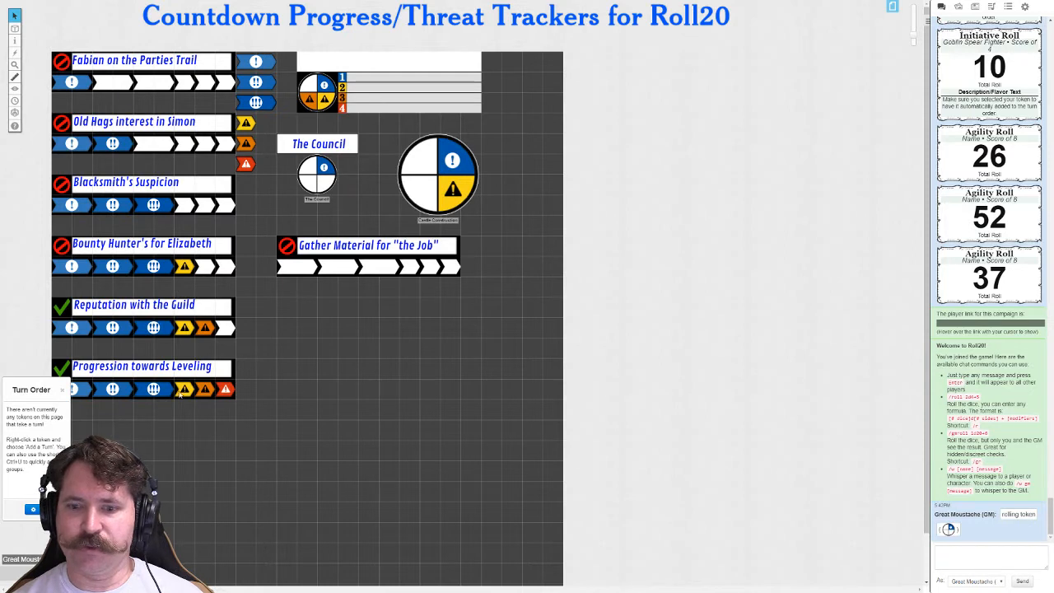
Step: Set the Gather Material tracker bar to a later side via Multi-Sided > Choose Side
left_click(359, 262)
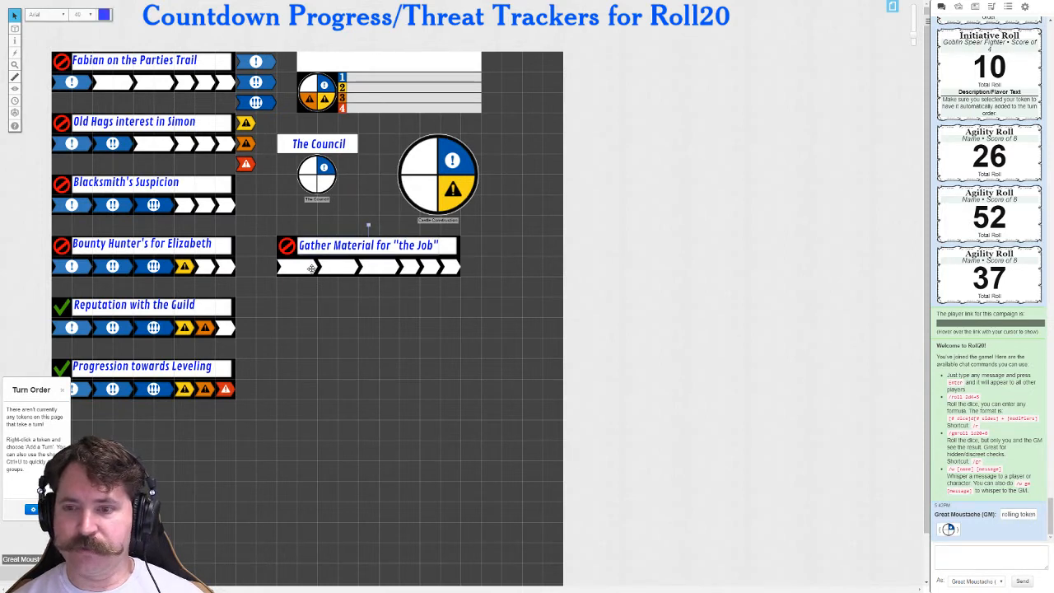
right_click(311, 267)
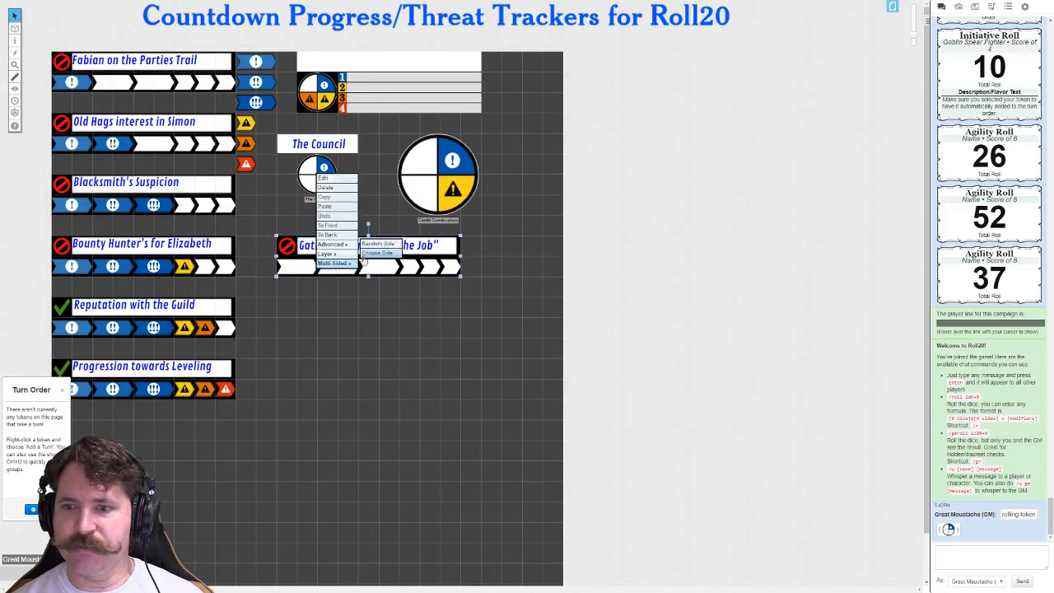
left_click(374, 254)
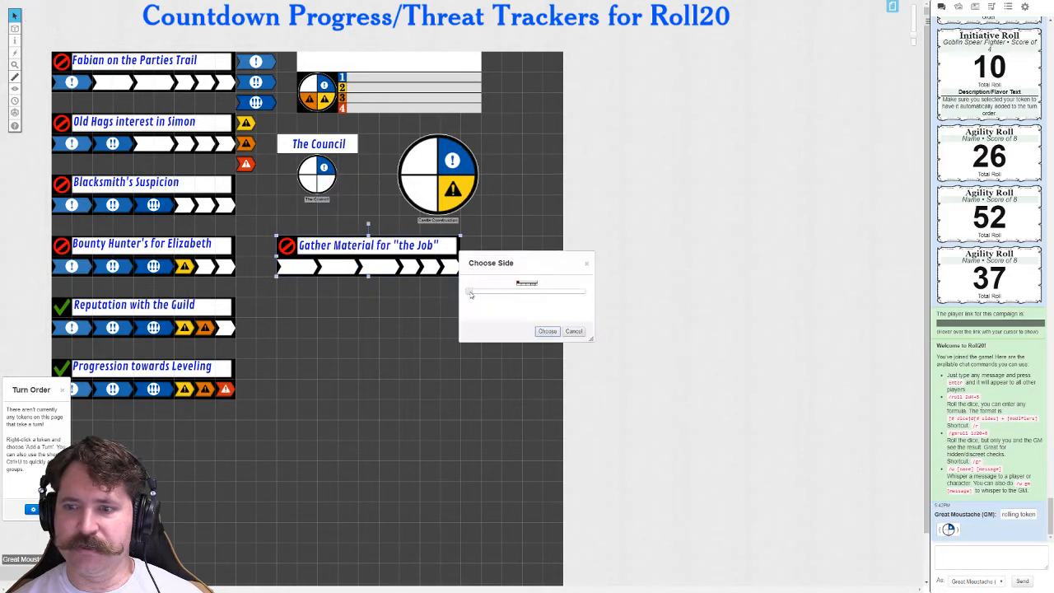
left_click_drag(470, 293, 489, 293)
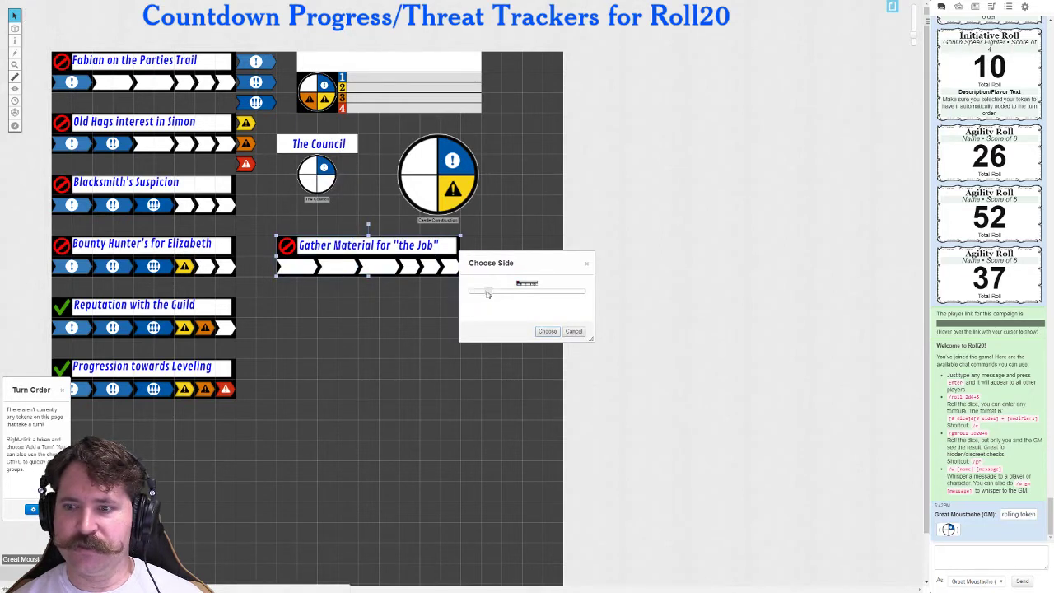
left_click(547, 331)
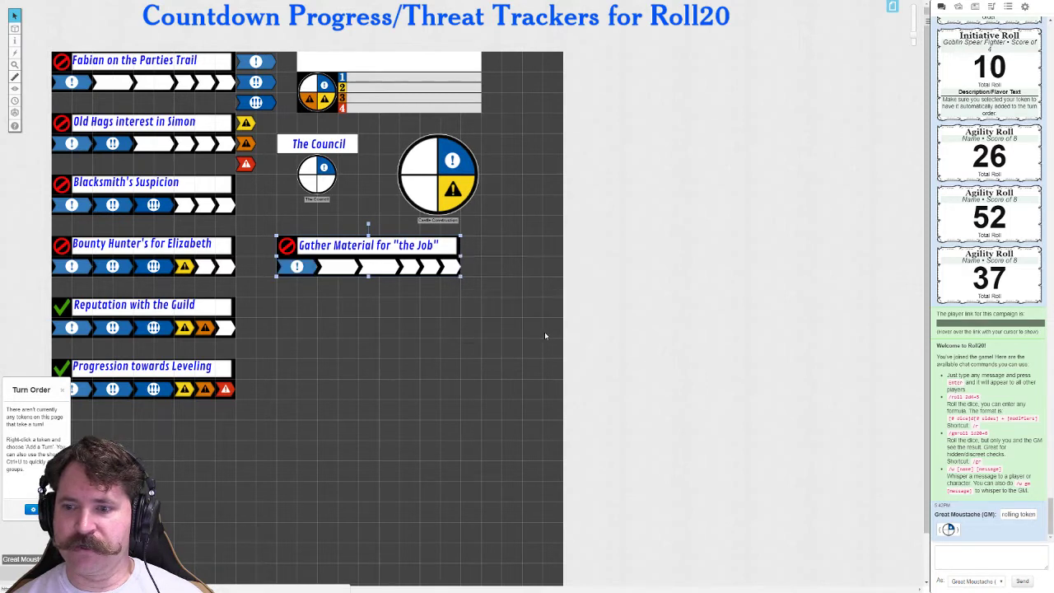
Step: Advance the bar further to show three blue stages and one yellow warning stage
right_click(350, 271)
mouse_move(369, 263)
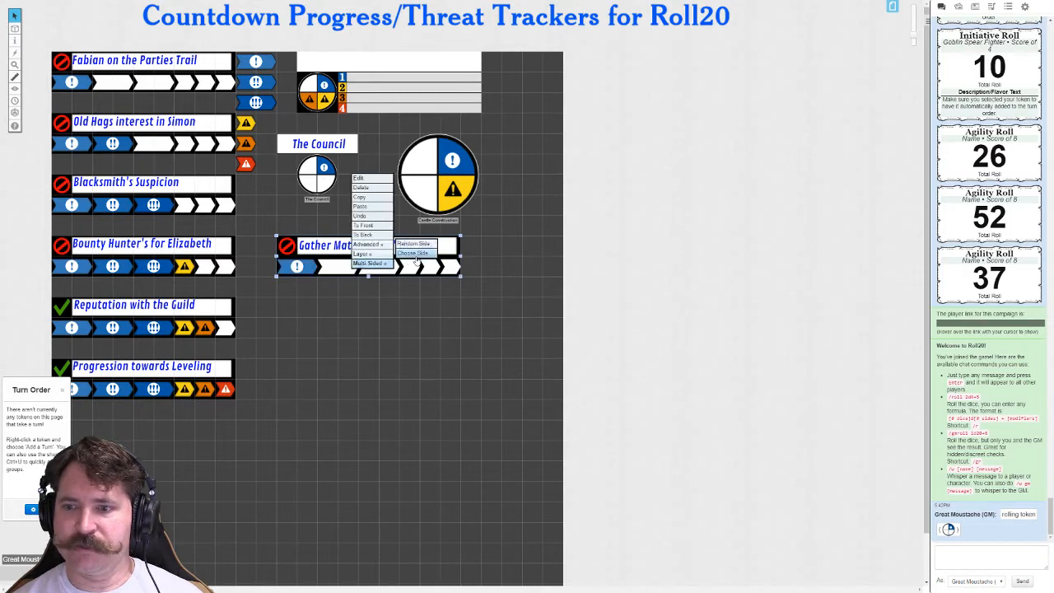
left_click(415, 261)
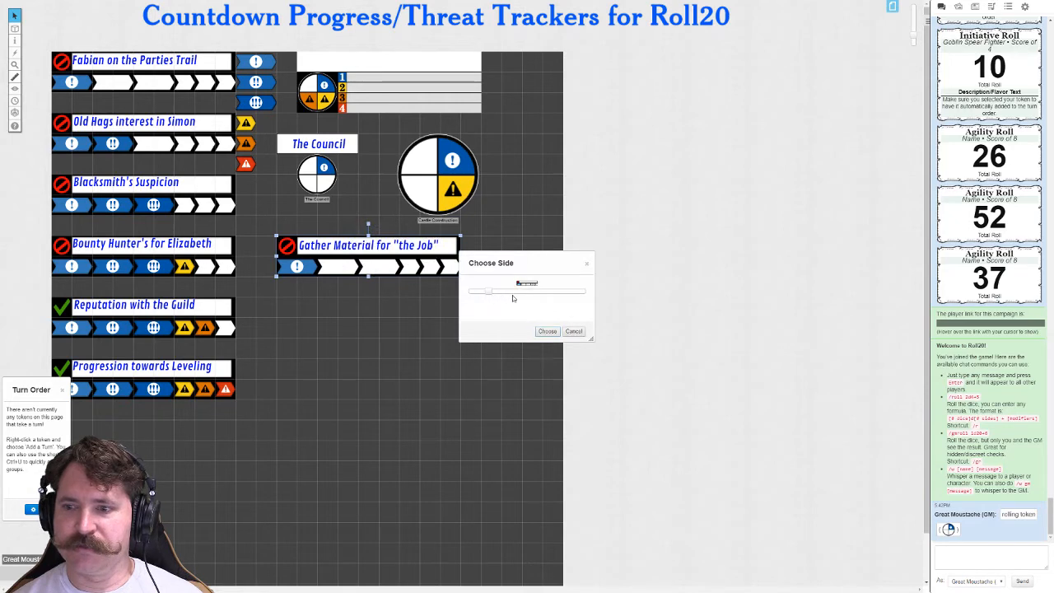
left_click_drag(489, 292, 546, 292)
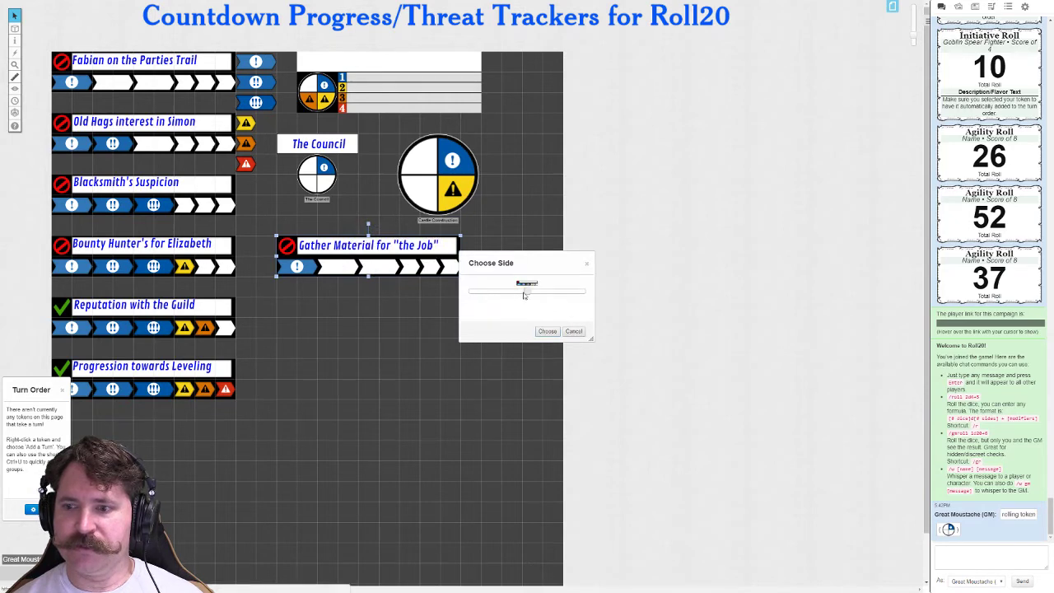
left_click(548, 332)
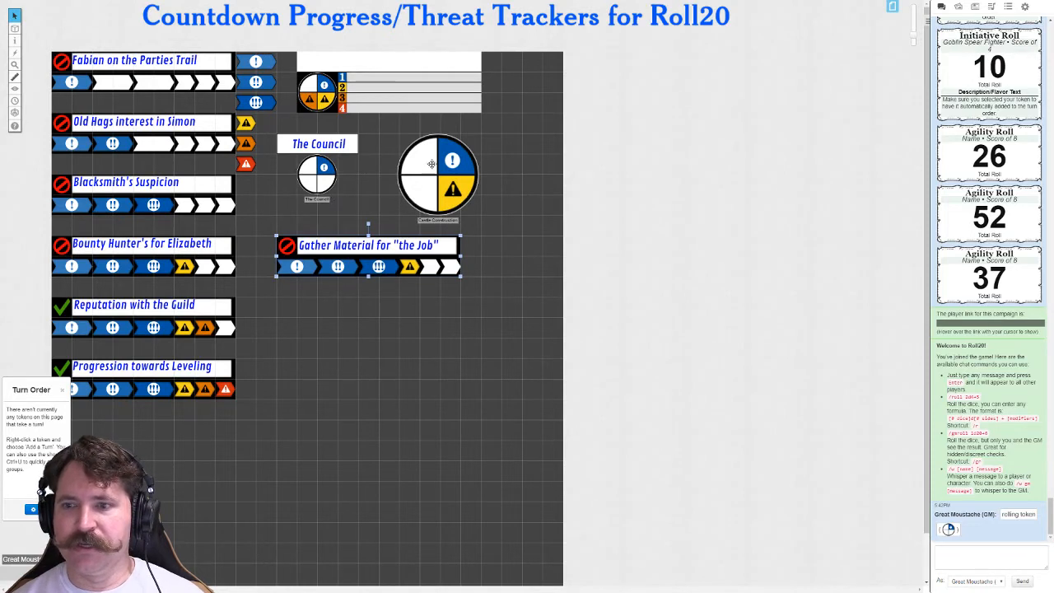
Step: Set the large Castle Construction clock to its single blue quarter side
right_click(435, 188)
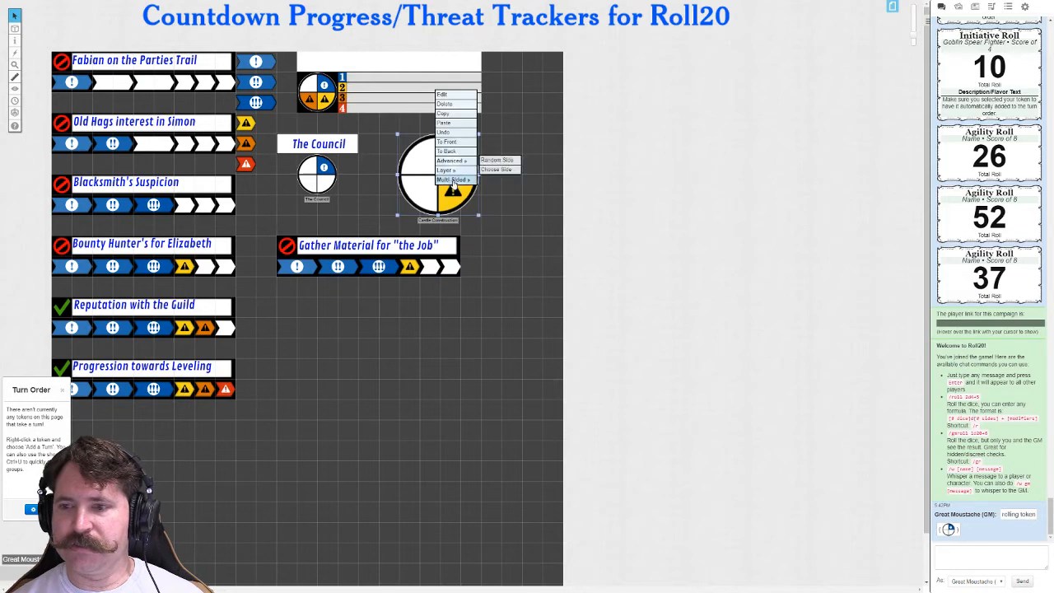
left_click(501, 170)
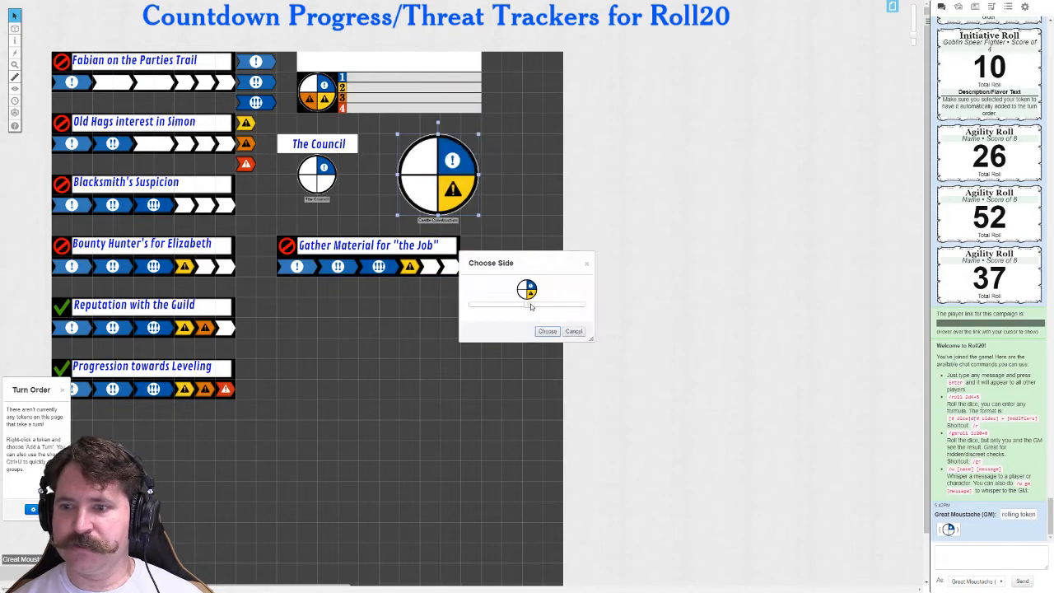
mouse_move(527, 305)
left_mouse_down()
mouse_move(584, 307)
mouse_move(497, 306)
left_mouse_up()
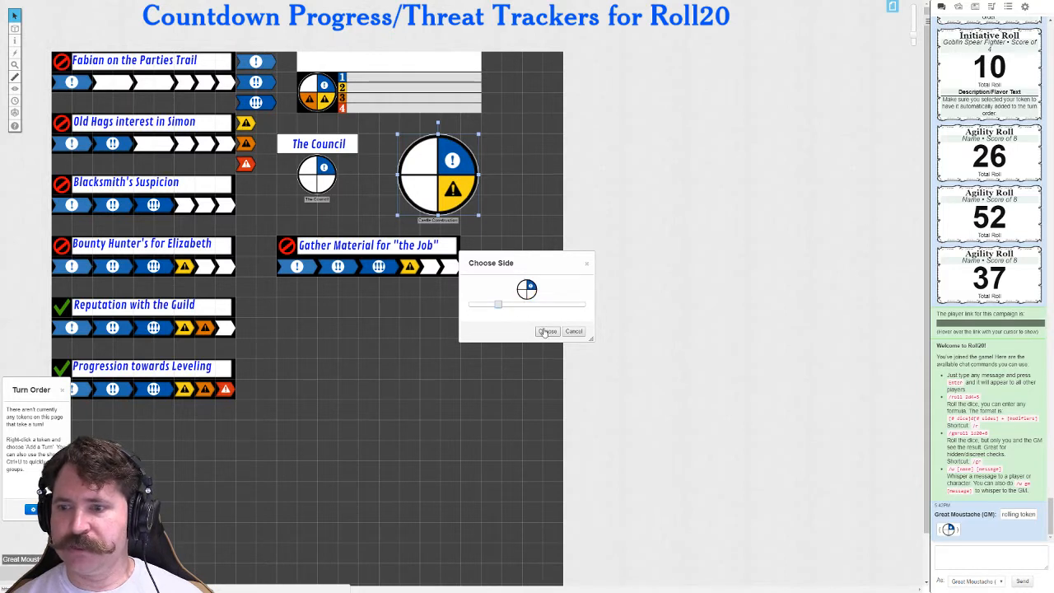
left_click(546, 331)
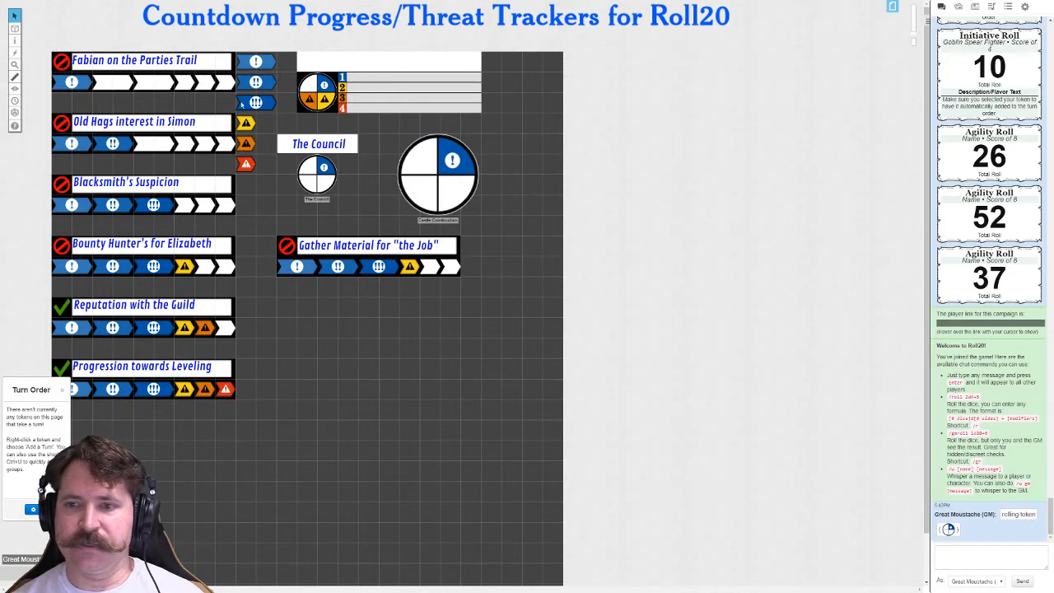
Step: Nudge The Council title text into place over its white label box
left_click(455, 87)
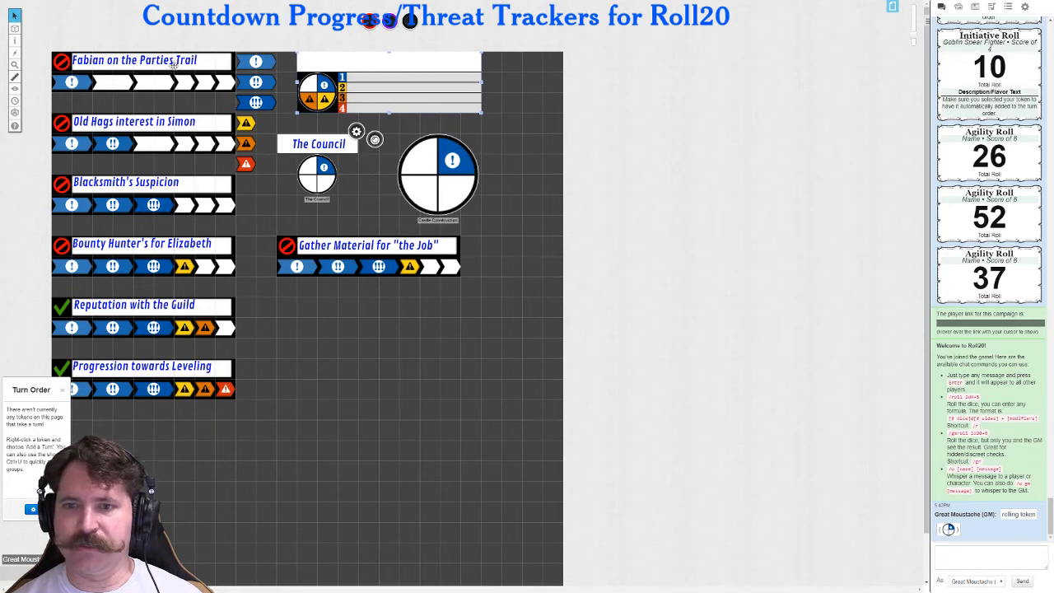
left_click(308, 142)
left_click_drag(311, 142, 322, 142)
left_click(377, 77)
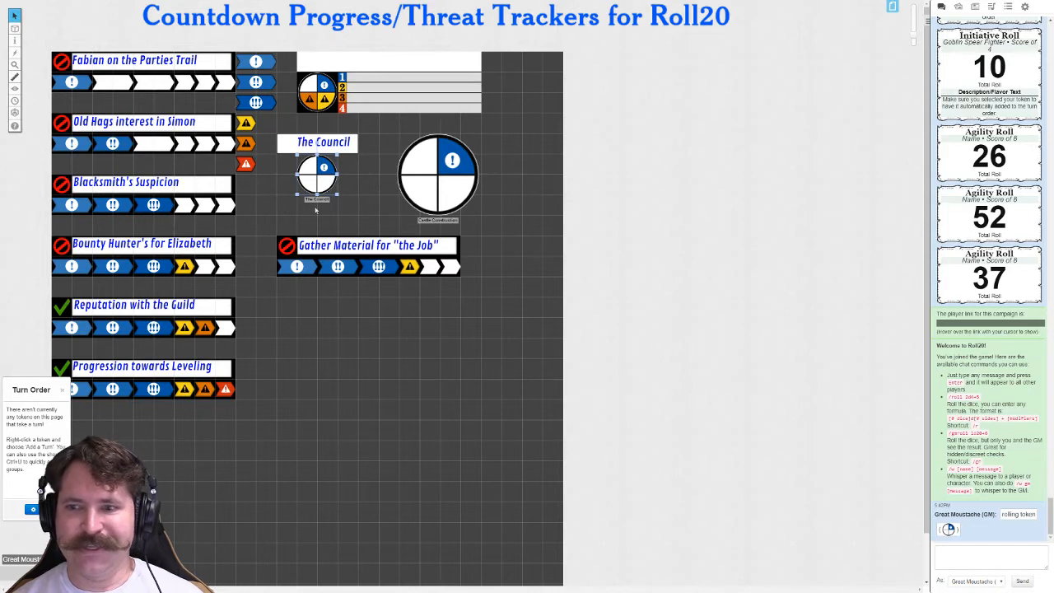
Step: Select the Castle Construction clock and zoom the map far out
left_click(455, 191)
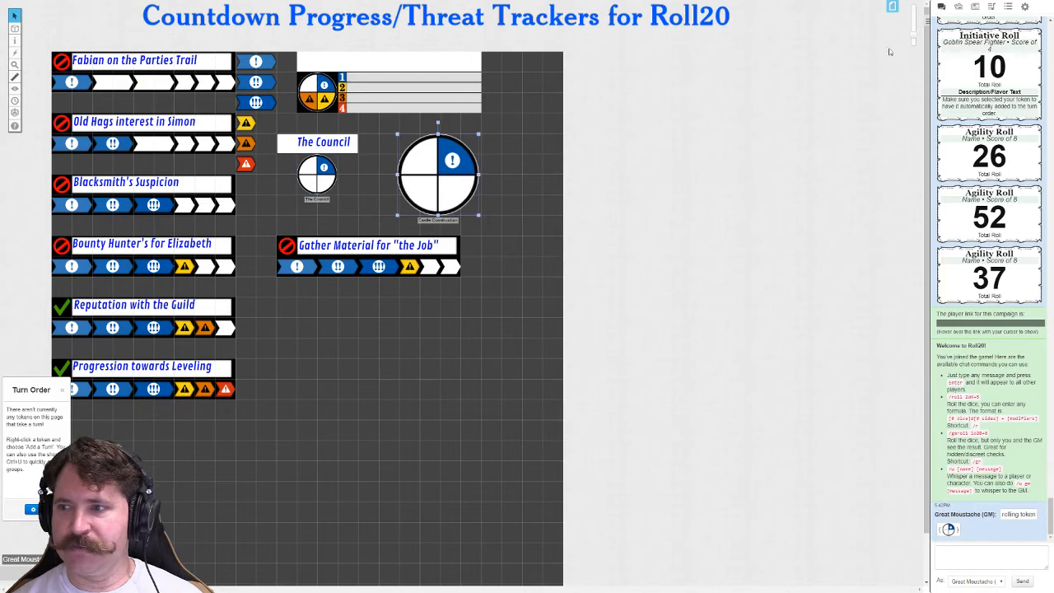
mouse_move(917, 33)
left_mouse_down()
mouse_move(918, 55)
mouse_move(917, 25)
left_mouse_up()
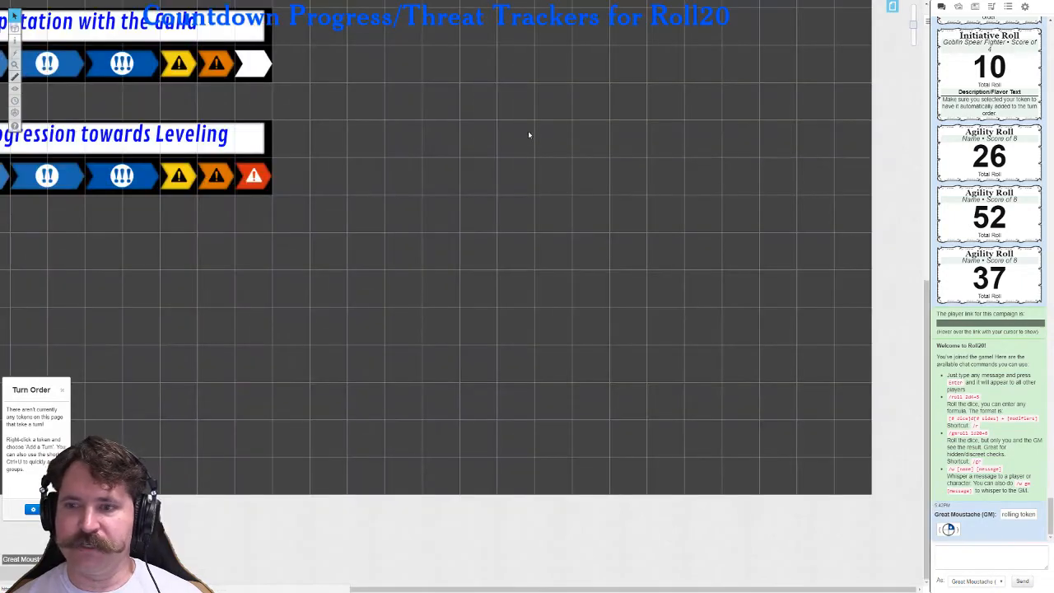
scroll(528, 130, "up", 10)
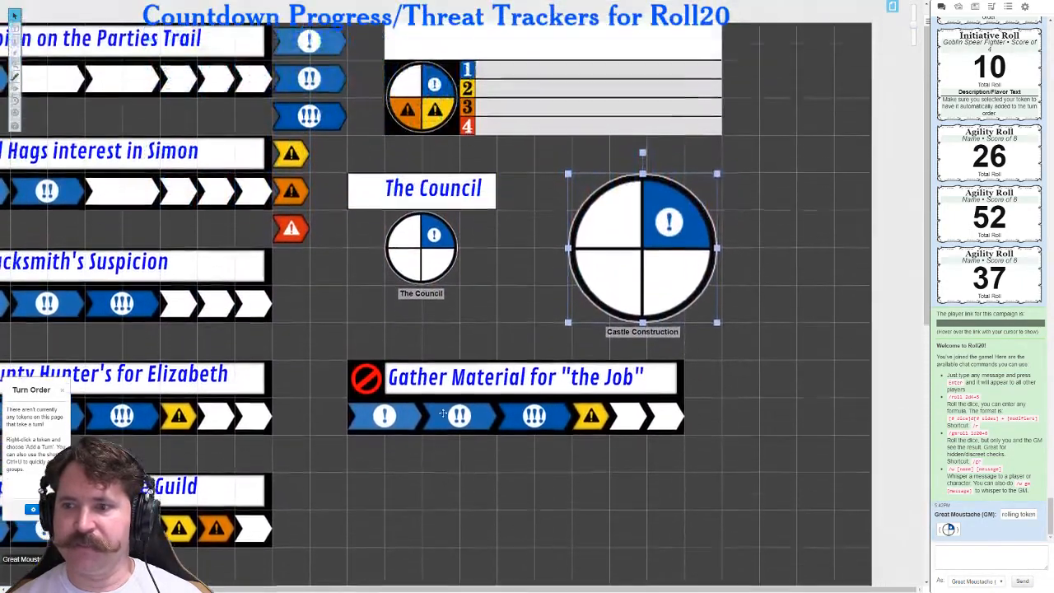
scroll(457, 387, "up", 2)
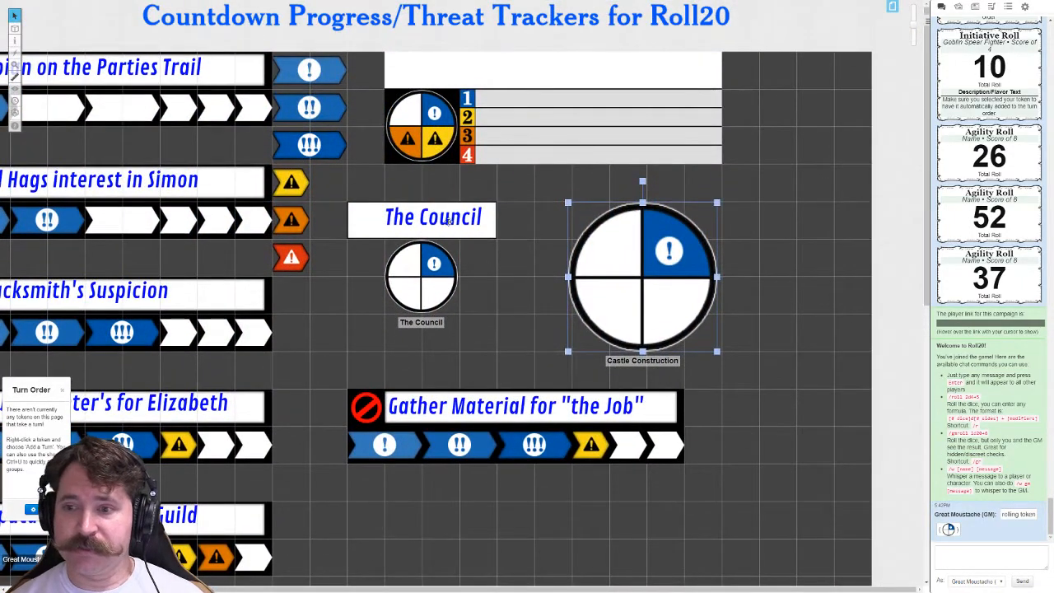
Step: Move The Council's white label box back behind its title text and deselect
mouse_move(364, 219)
left_mouse_down()
mouse_move(541, 185)
mouse_move(423, 173)
left_mouse_up()
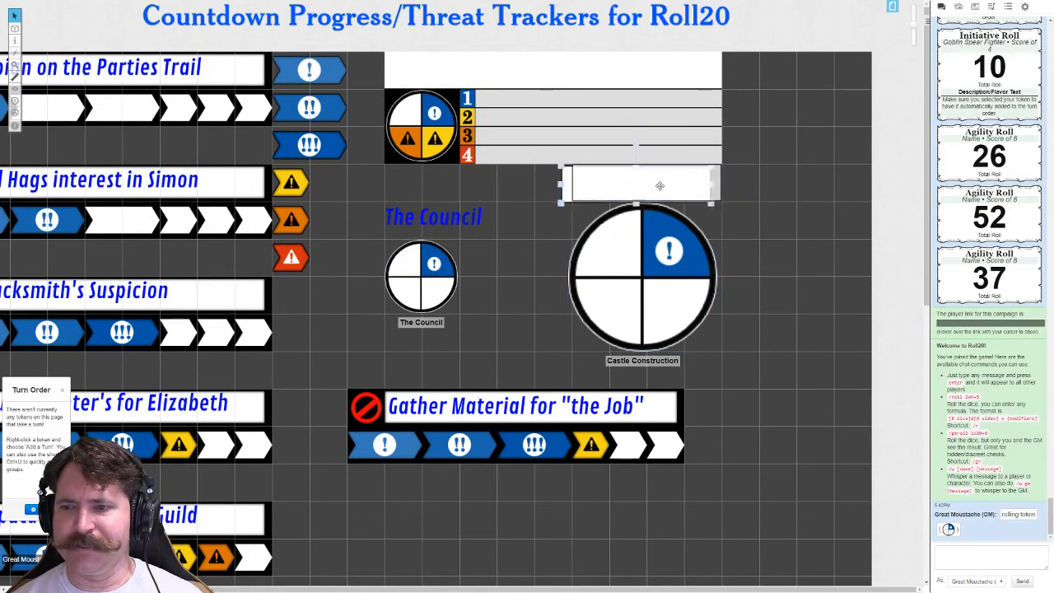
left_click(433, 216)
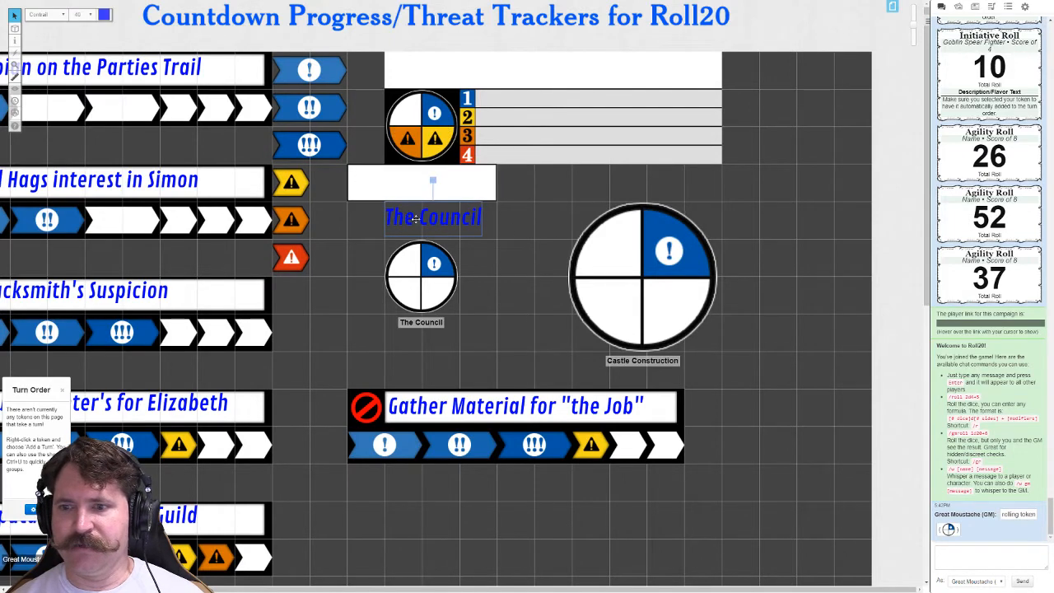
left_click_drag(382, 197, 376, 215)
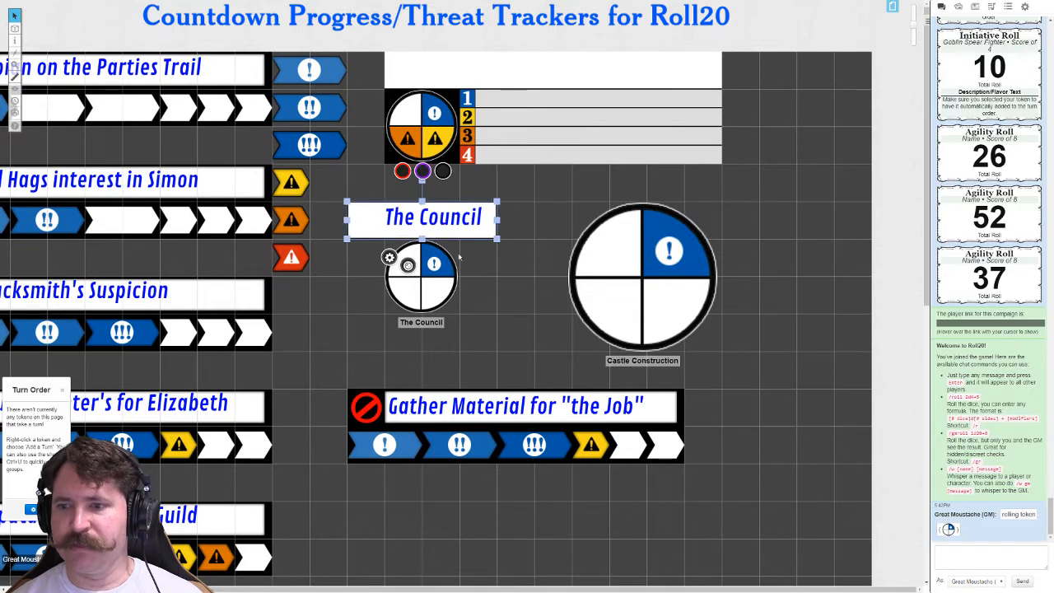
left_click(485, 361)
scroll(521, 311, "down", 3)
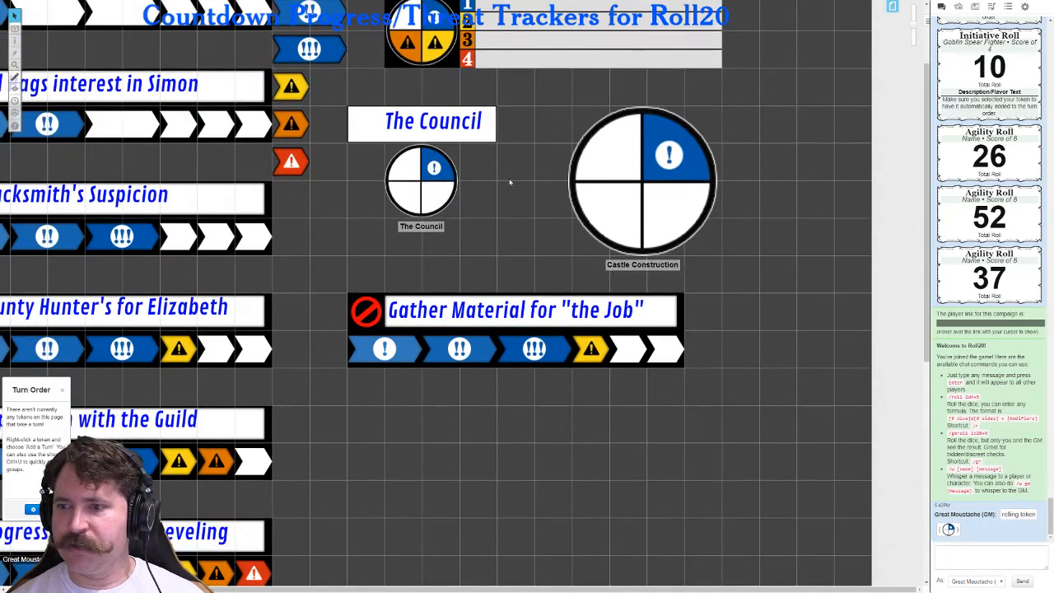
Step: Bring up the Circle Clocks image folder beside Roll20 and move it aside
left_click(606, 201)
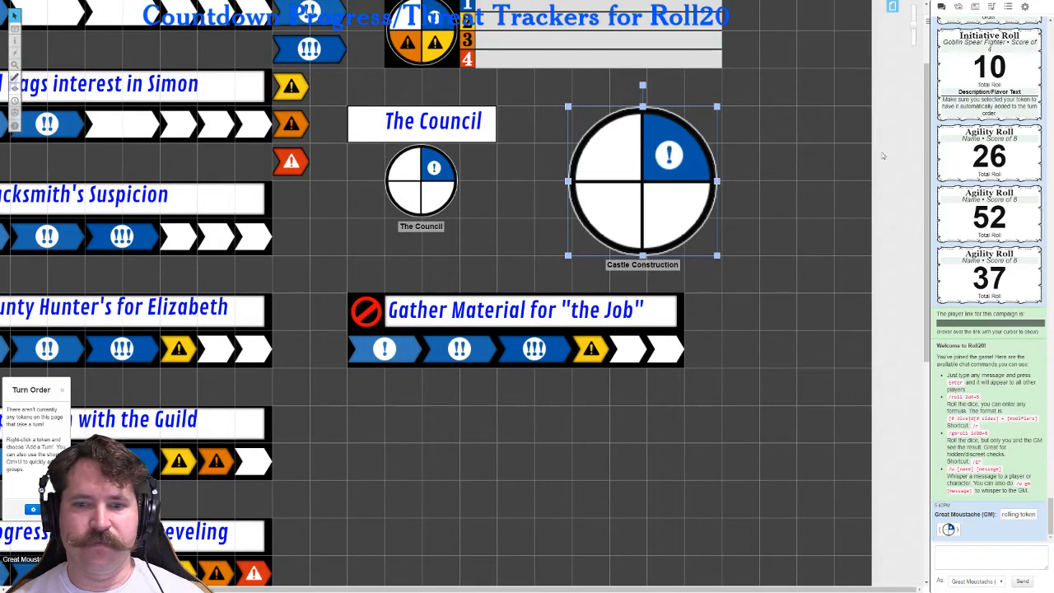
key("alt+Tab")
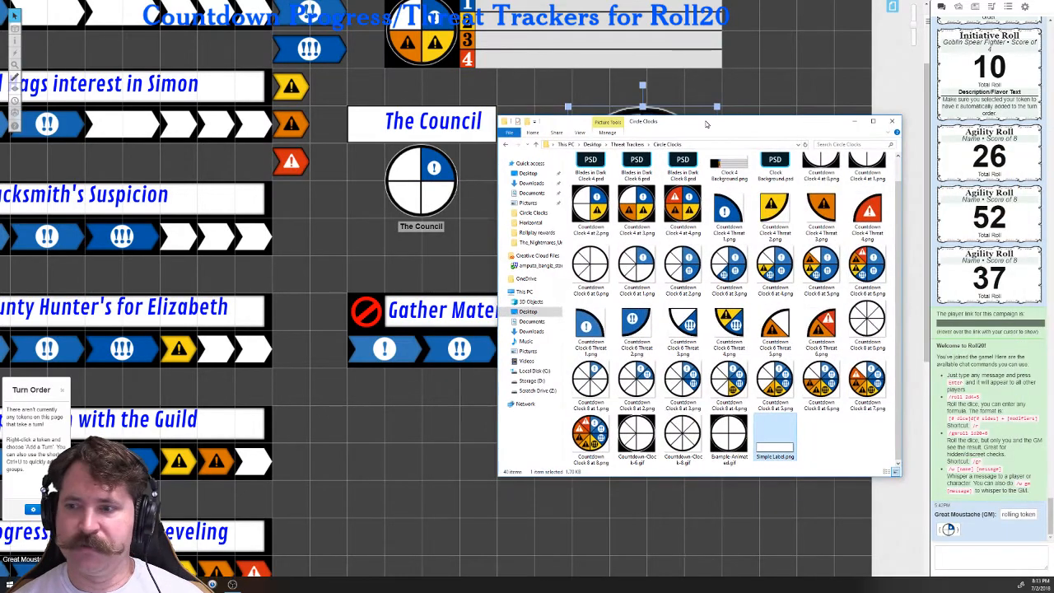
mouse_move(706, 125)
left_mouse_down()
mouse_move(680, 122)
mouse_move(1038, 122)
left_mouse_up()
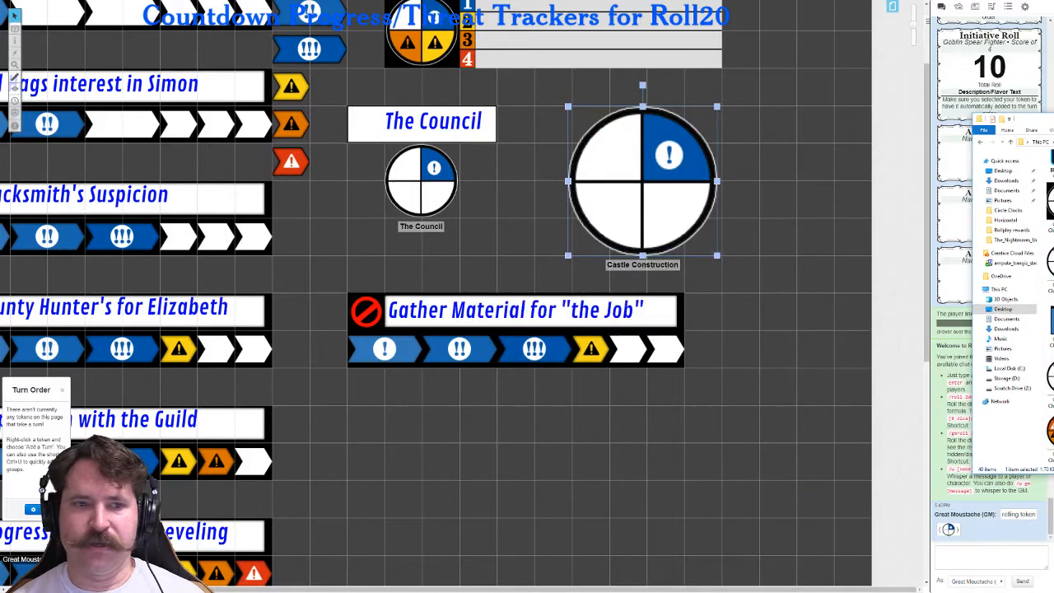
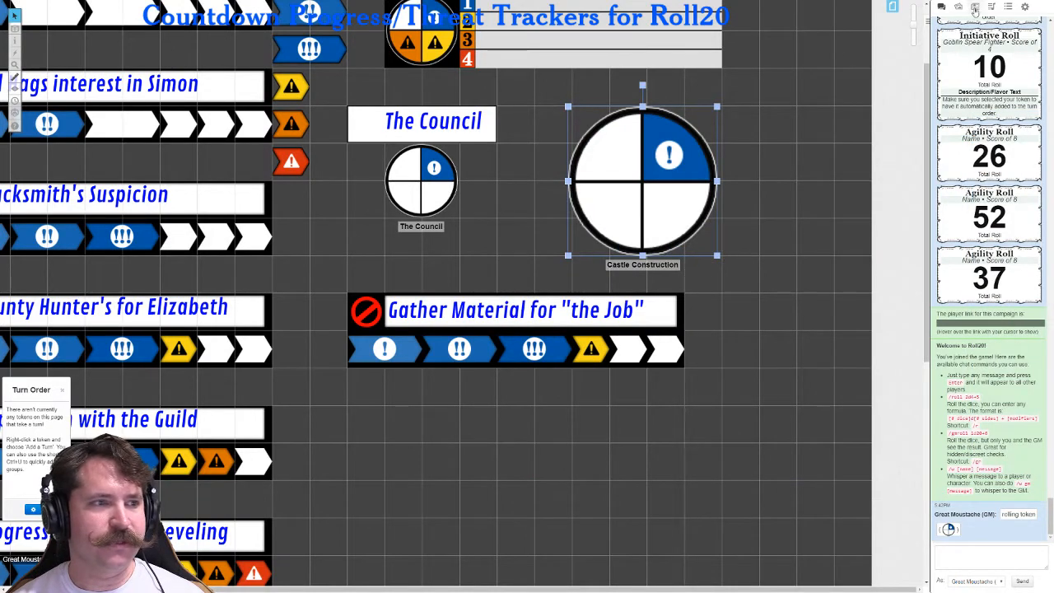
Step: Browse the Art Library and preview the Upload Files window briefly before returning to the library
left_click(957, 10)
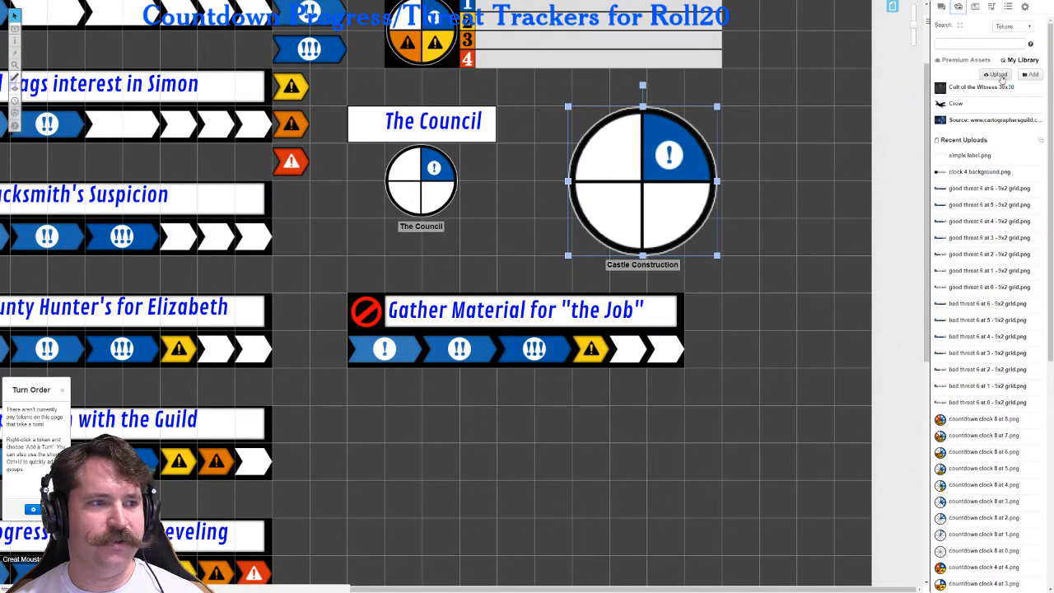
left_click(998, 74)
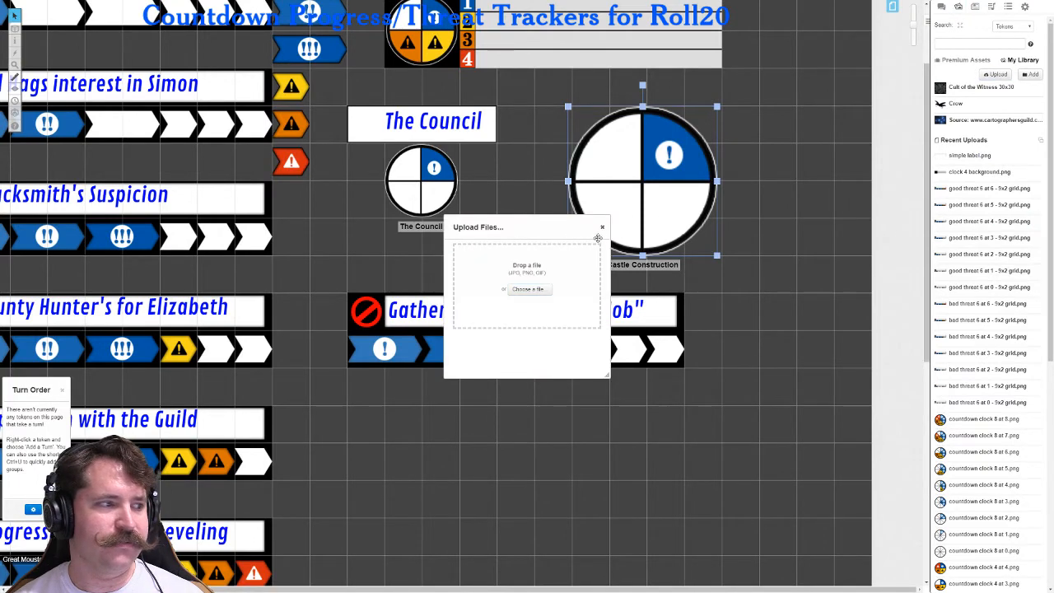
left_click(602, 229)
left_click(942, 9)
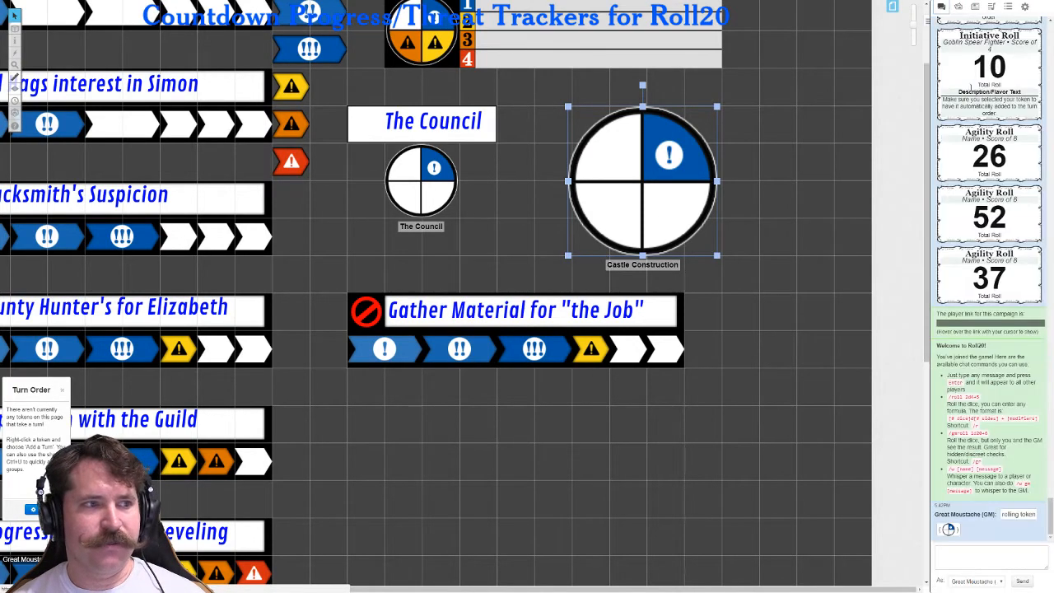
left_click(960, 8)
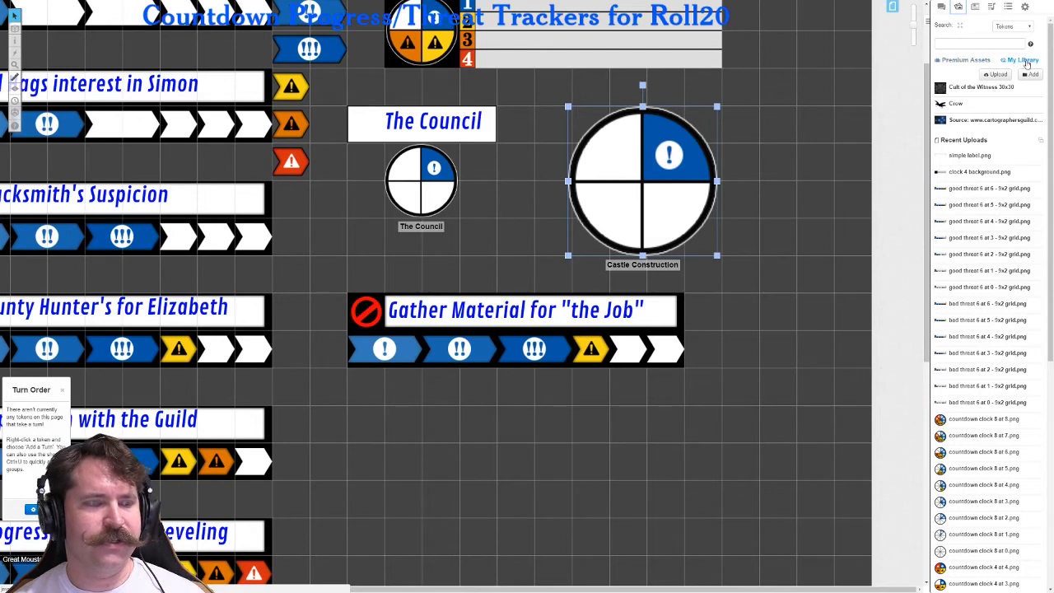
Step: Check Premium Assets, return to My Library, and bring up Upload Files dragged aside from the library
left_click(978, 63)
left_click(1018, 61)
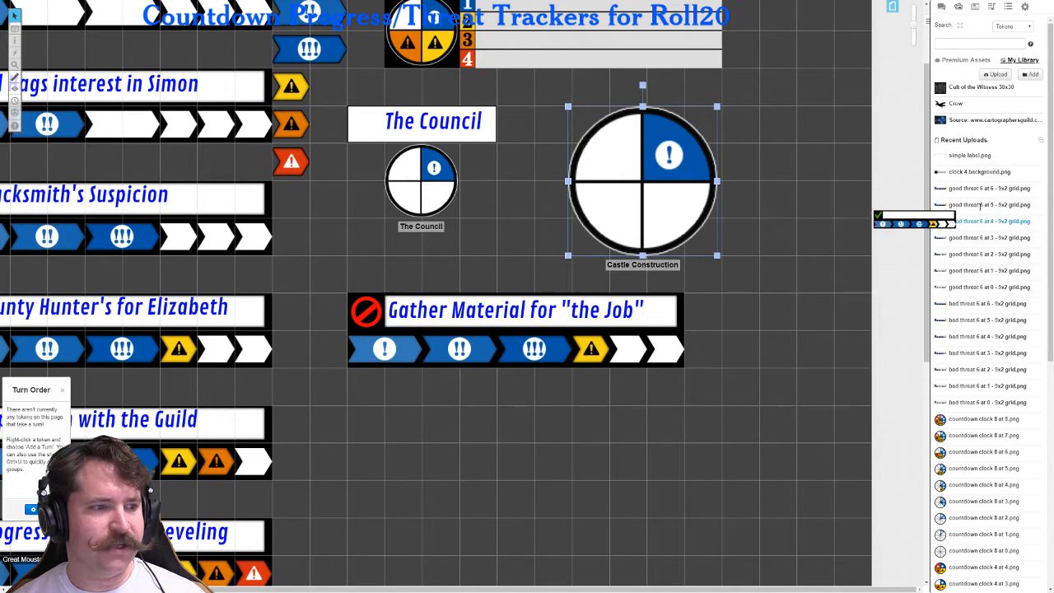
left_click(995, 74)
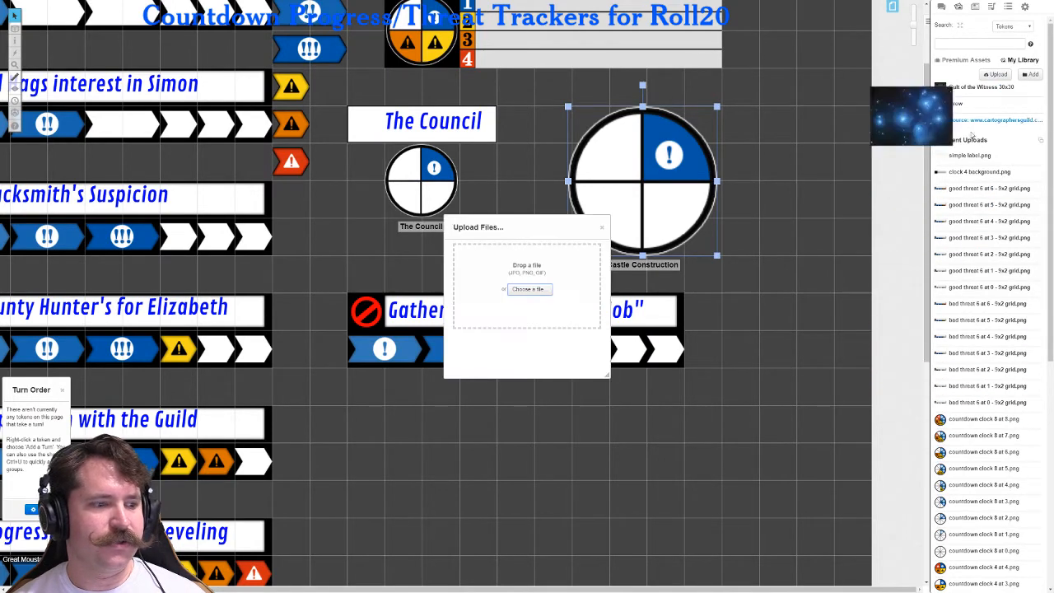
left_click_drag(539, 227, 747, 130)
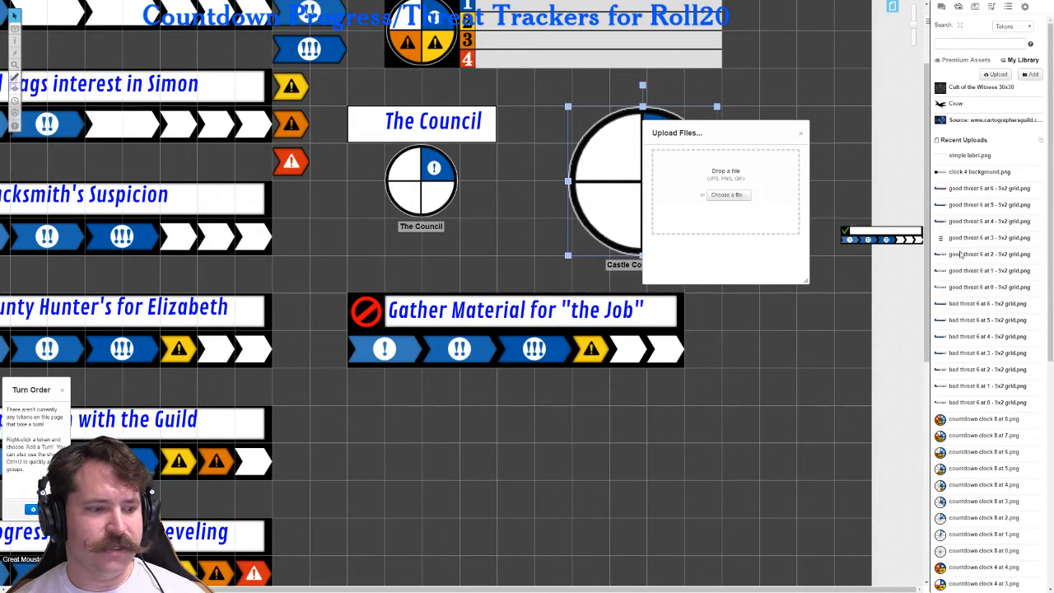
scroll(988, 329, "down", 5)
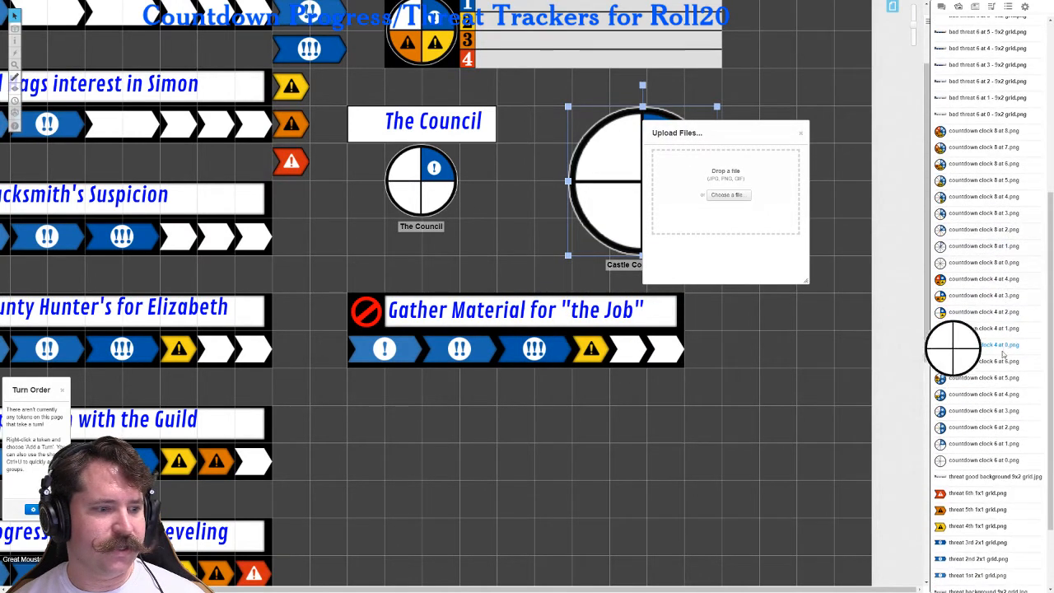
scroll(980, 243, "up", 5)
left_click_drag(677, 132, 730, 113)
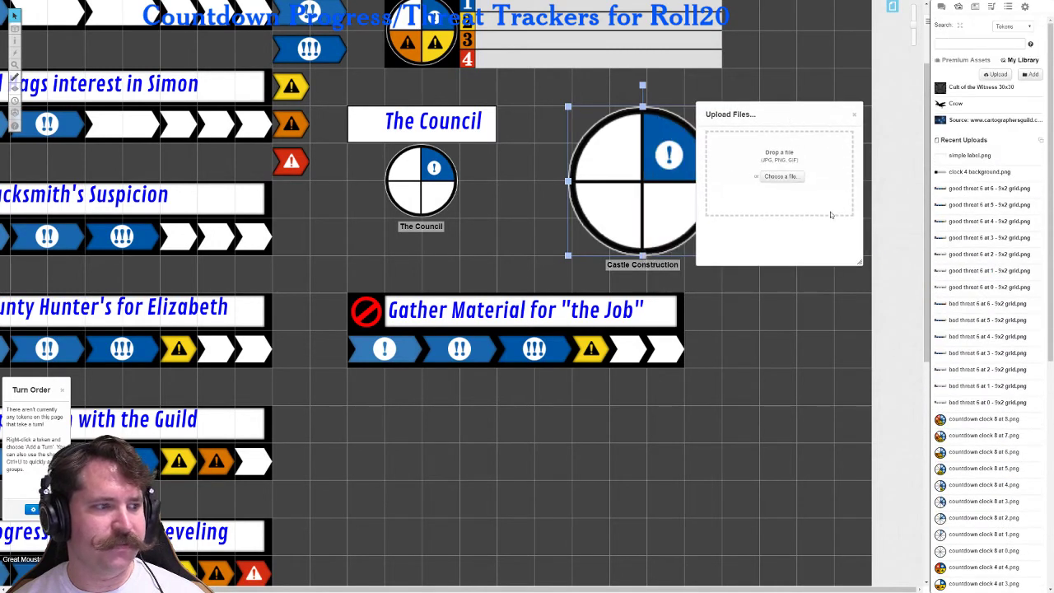
Step: From the Circle Clocks folder, drag Simple Label.png into the Upload Files drop zone
left_click(785, 179)
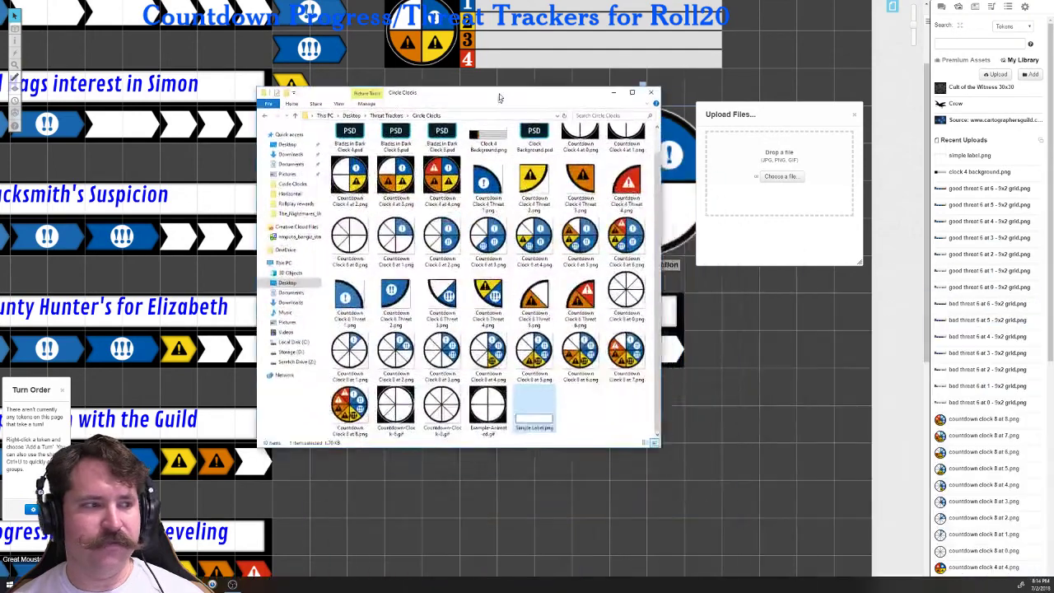
left_click_drag(498, 97, 502, 85)
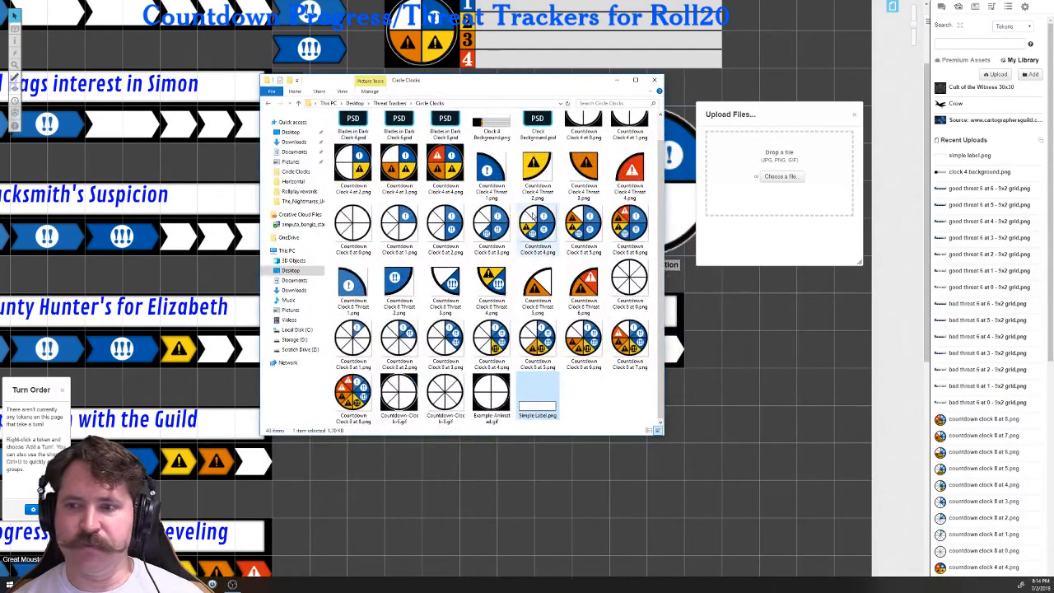
left_click_drag(534, 165, 790, 160)
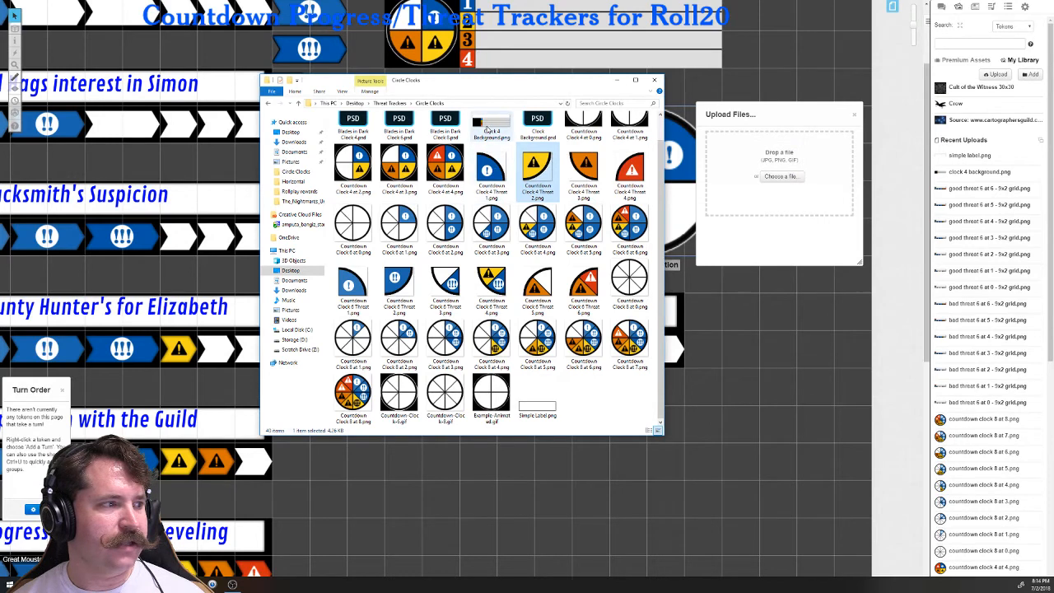
left_click_drag(492, 125, 786, 181)
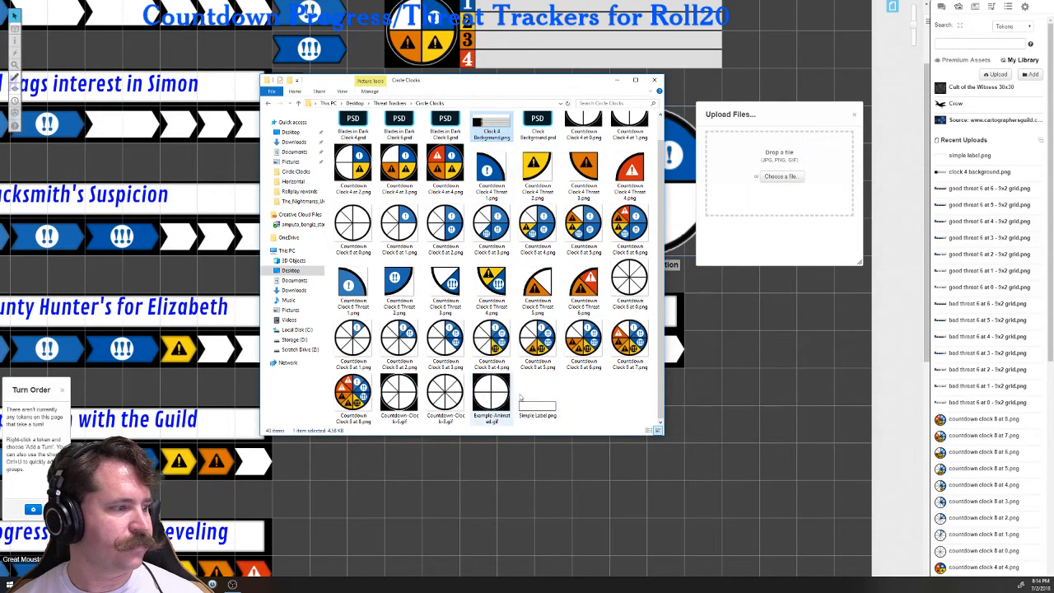
left_click_drag(545, 410, 778, 160)
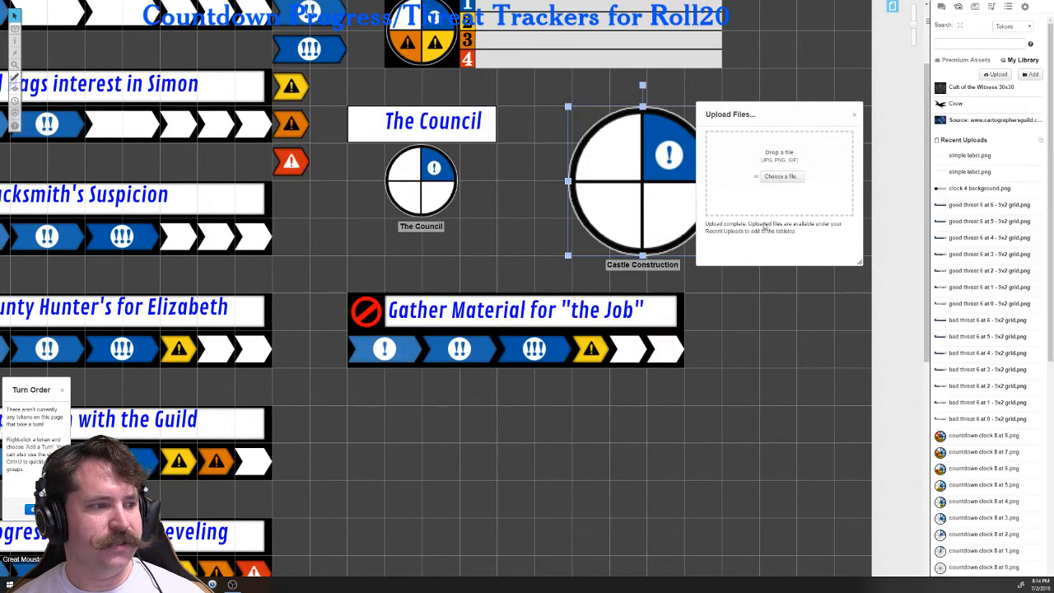
Step: In Recent Uploads, delete the duplicate simple label.png and confirm, leaving one copy
left_click(854, 117)
left_click(970, 155)
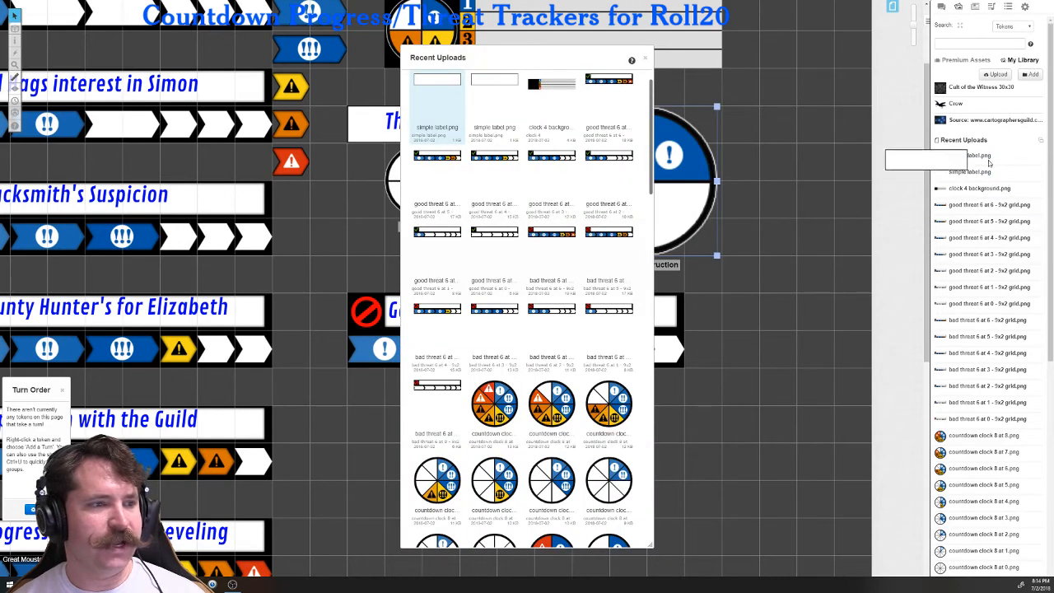
right_click(435, 102)
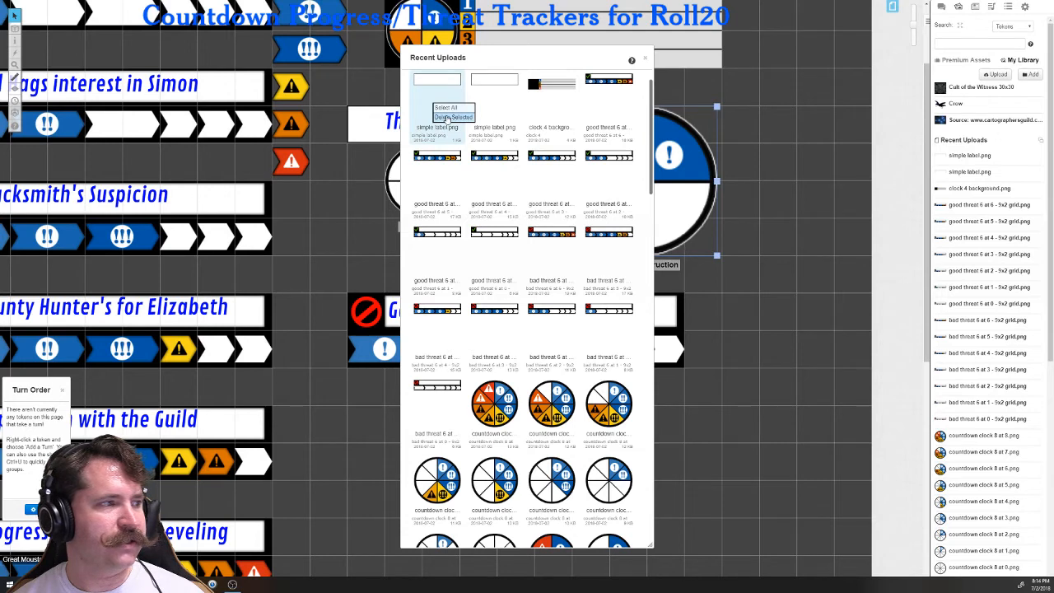
left_click(447, 117)
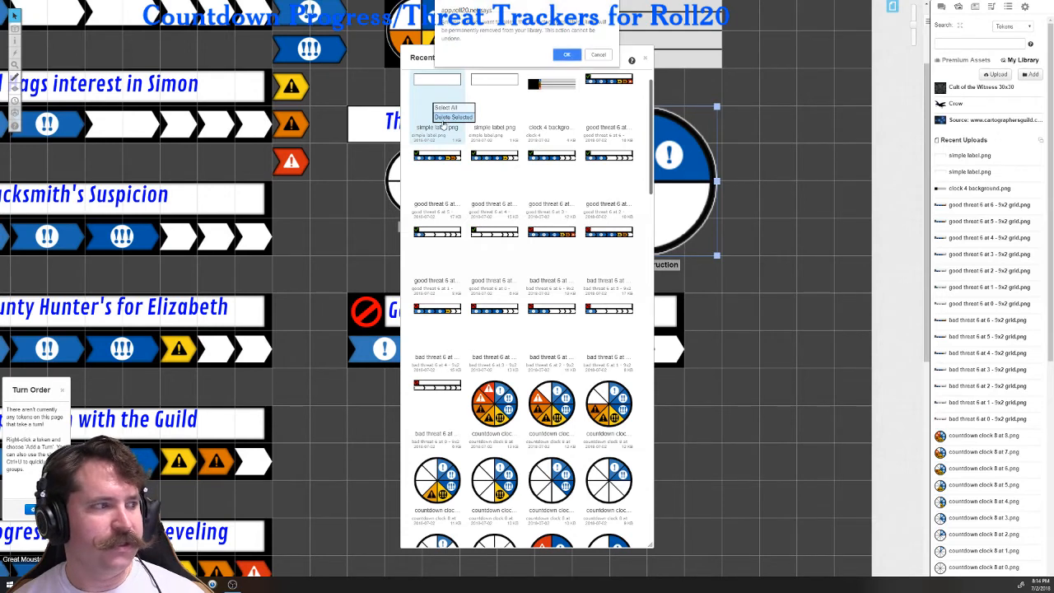
left_click(567, 55)
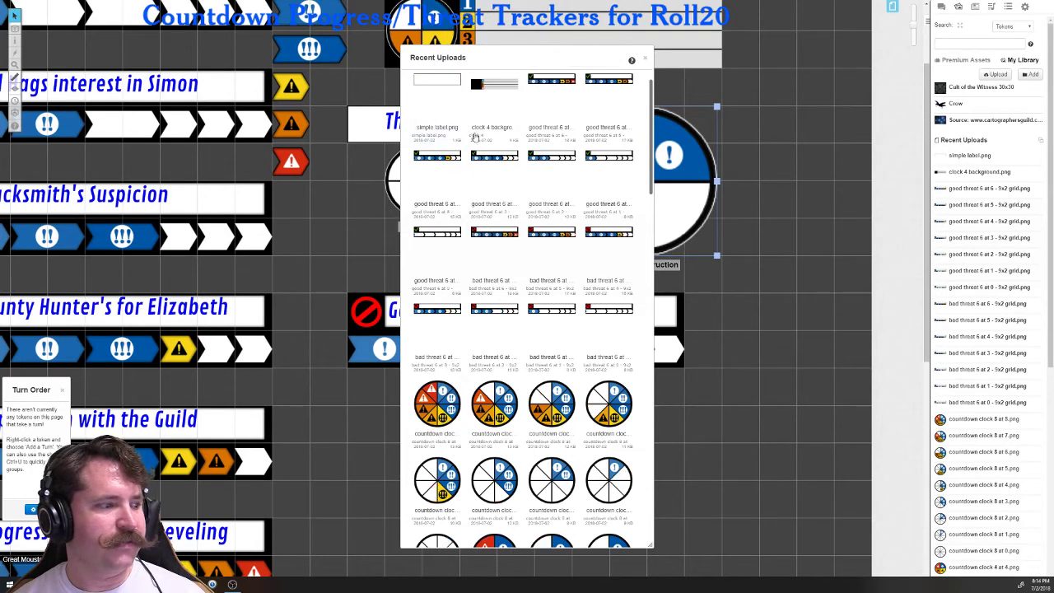
left_click(646, 60)
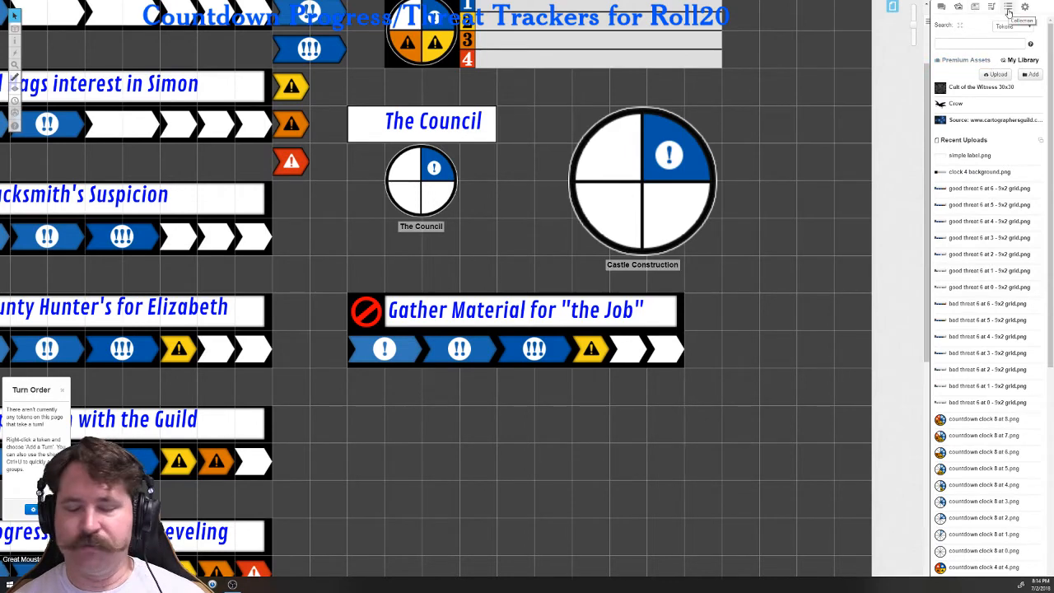
Step: From the Collection, place a test 4-Tick-Clock token below Gather Material and resize it
left_click(1009, 10)
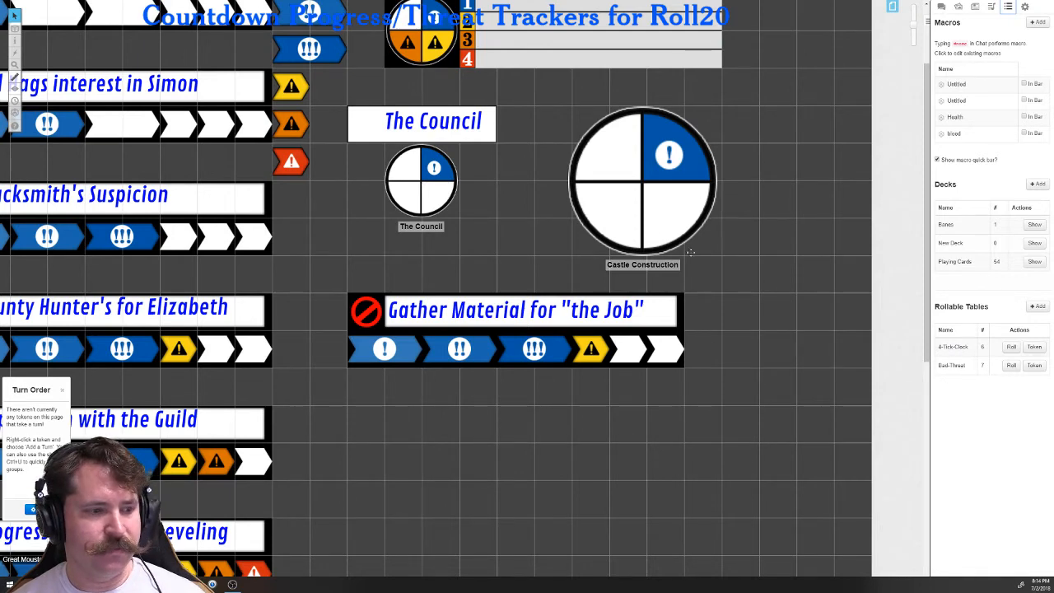
left_click(1035, 347)
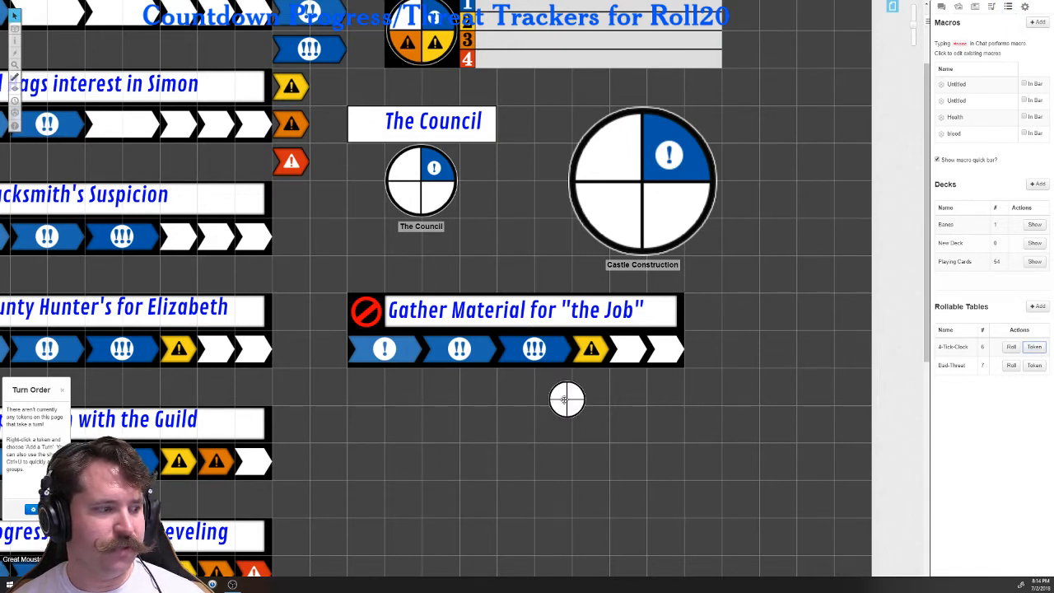
mouse_move(567, 399)
left_mouse_down()
mouse_move(524, 405)
mouse_move(622, 504)
left_mouse_up()
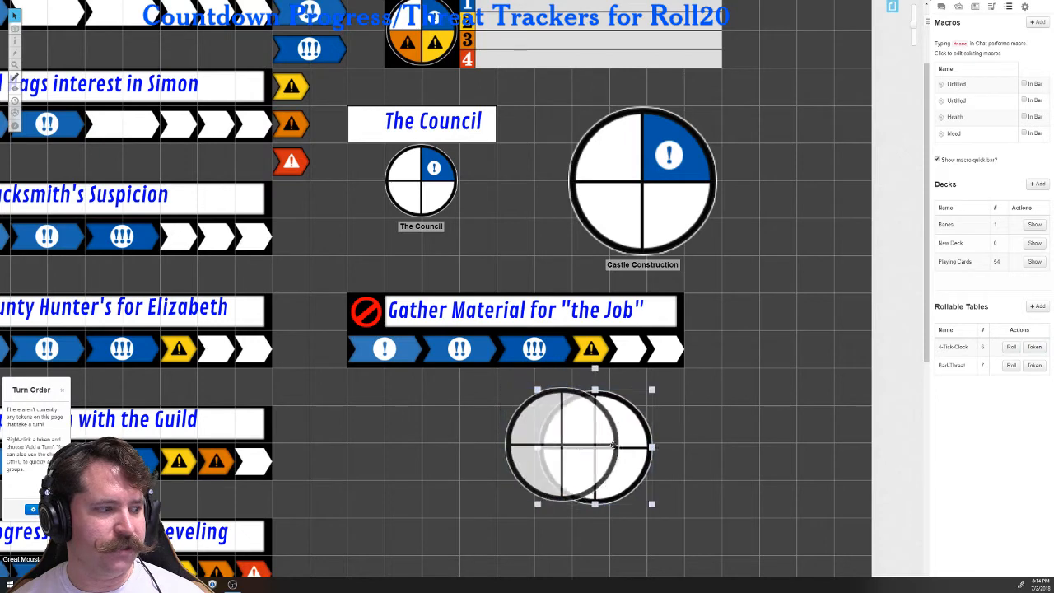
left_click_drag(599, 449, 685, 442)
mouse_move(707, 493)
left_mouse_down()
mouse_move(650, 438)
mouse_move(669, 458)
left_mouse_up()
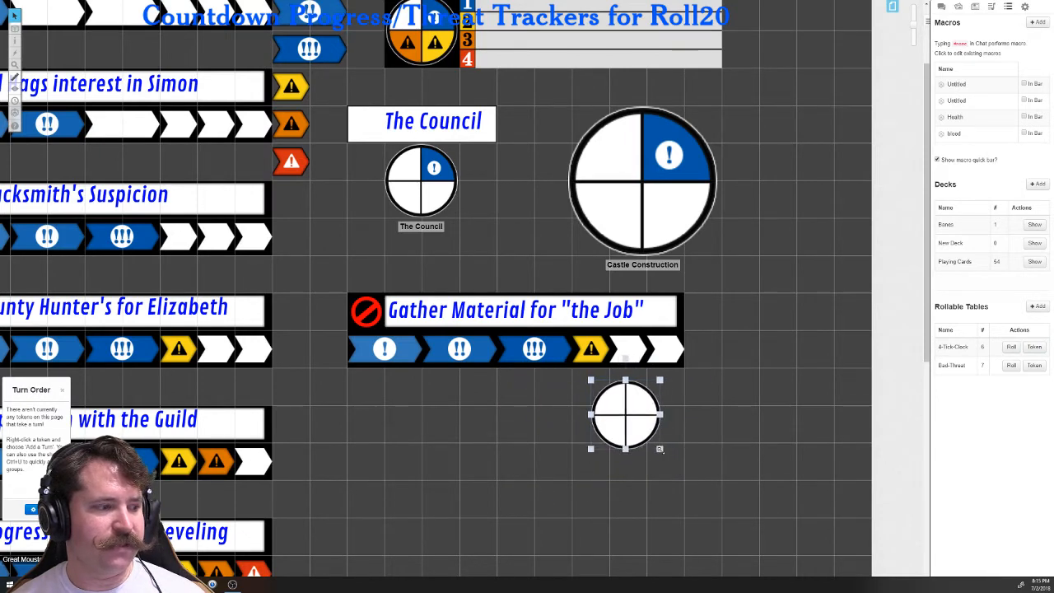
left_click_drag(624, 411, 605, 410)
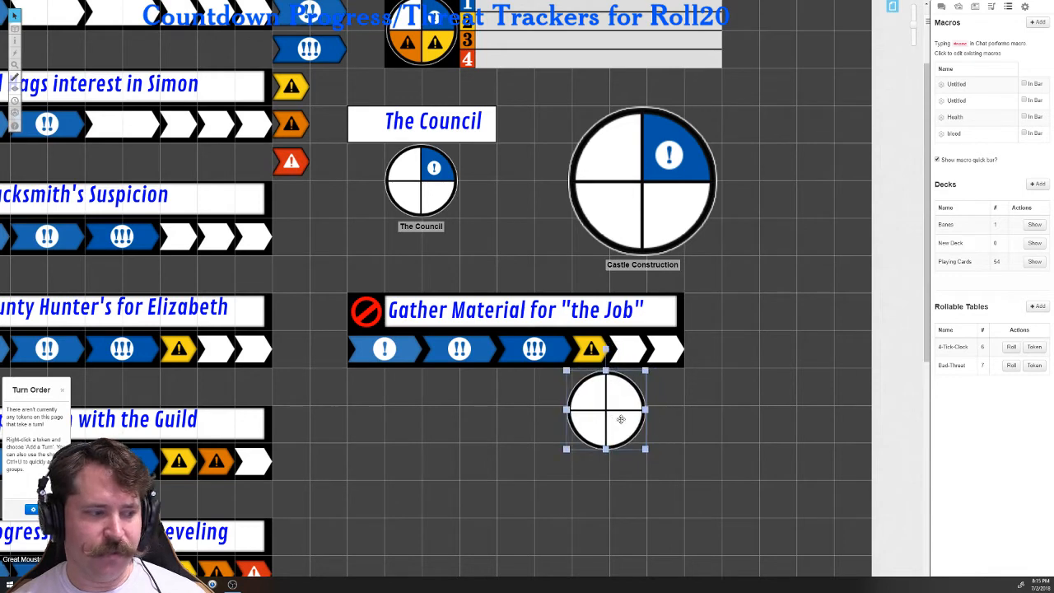
Step: Switch the test clock to its fully filled last side via Choose Side, then delete it
right_click(626, 325)
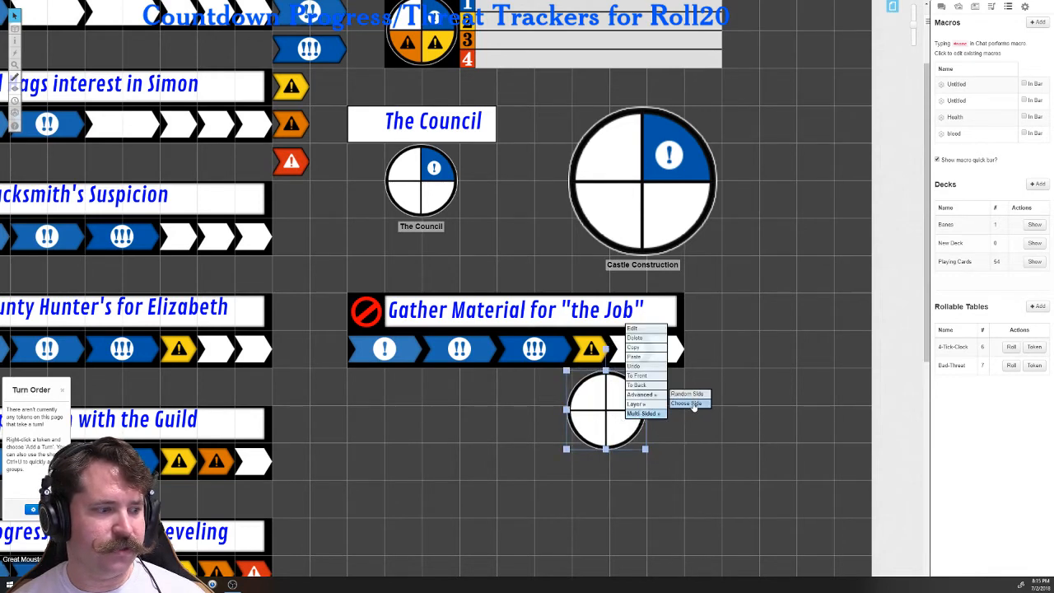
left_click(694, 404)
left_click_drag(469, 304, 585, 306)
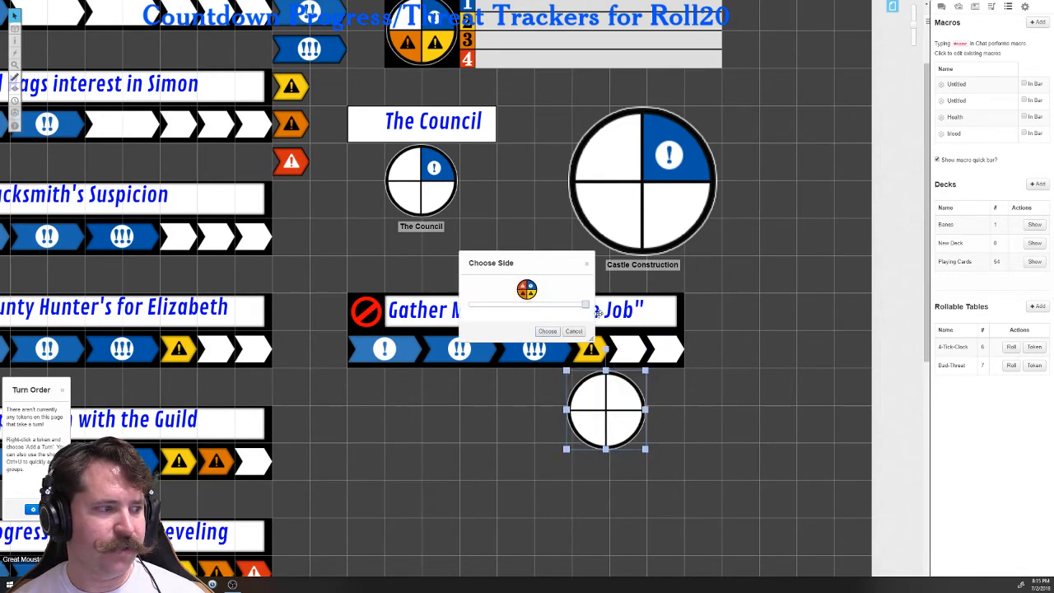
left_click(546, 332)
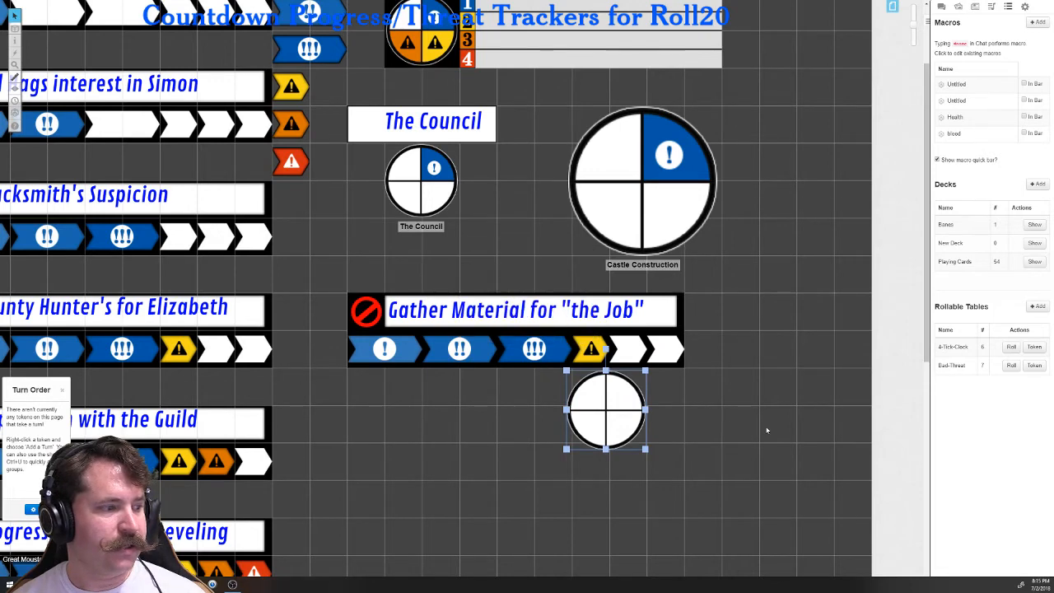
left_click(613, 412)
left_click_drag(590, 410, 751, 290)
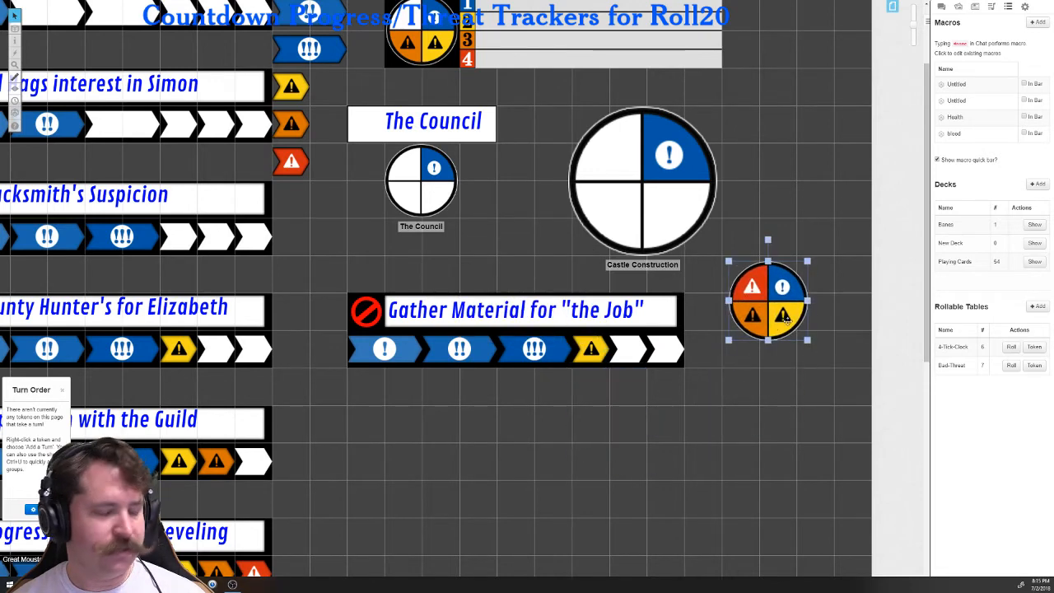
key("Delete")
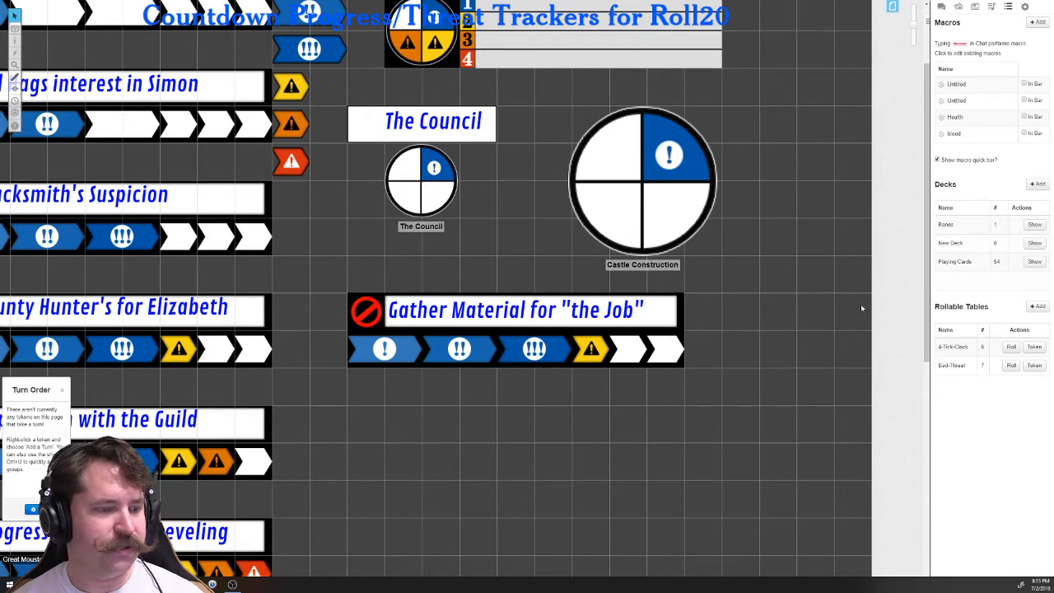
Step: Add a rollable table renamed 6-Tick-Clock with 'Players can roll from table?' unchecked
left_click(1038, 308)
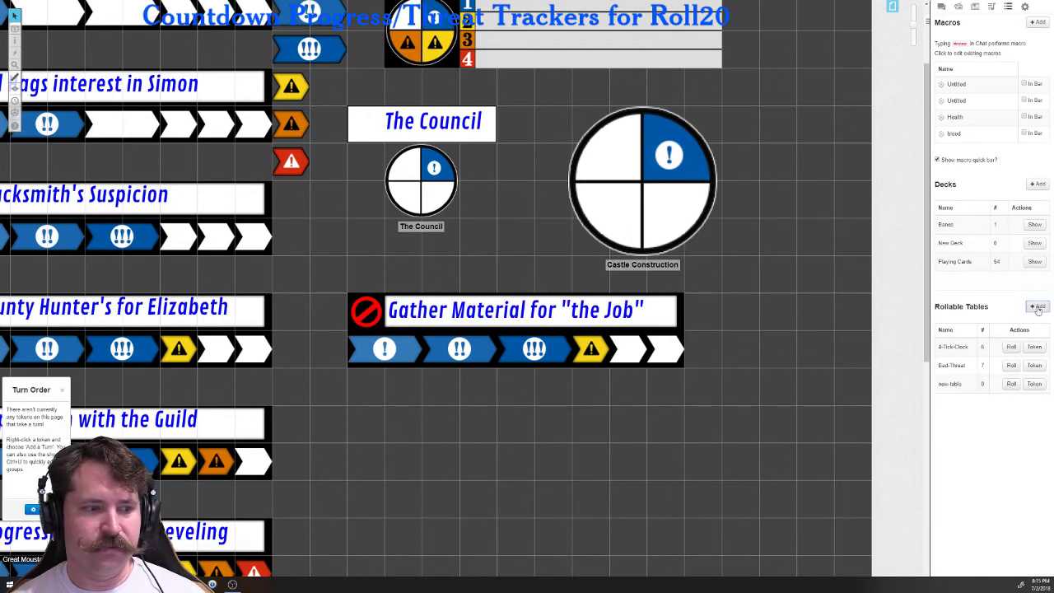
left_click(949, 385)
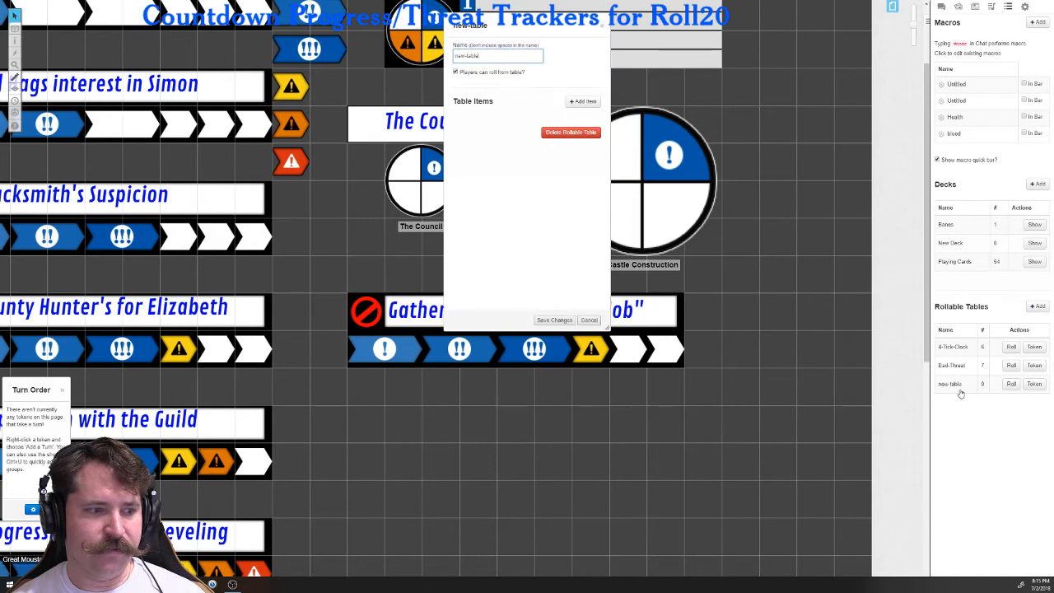
double_click(467, 55)
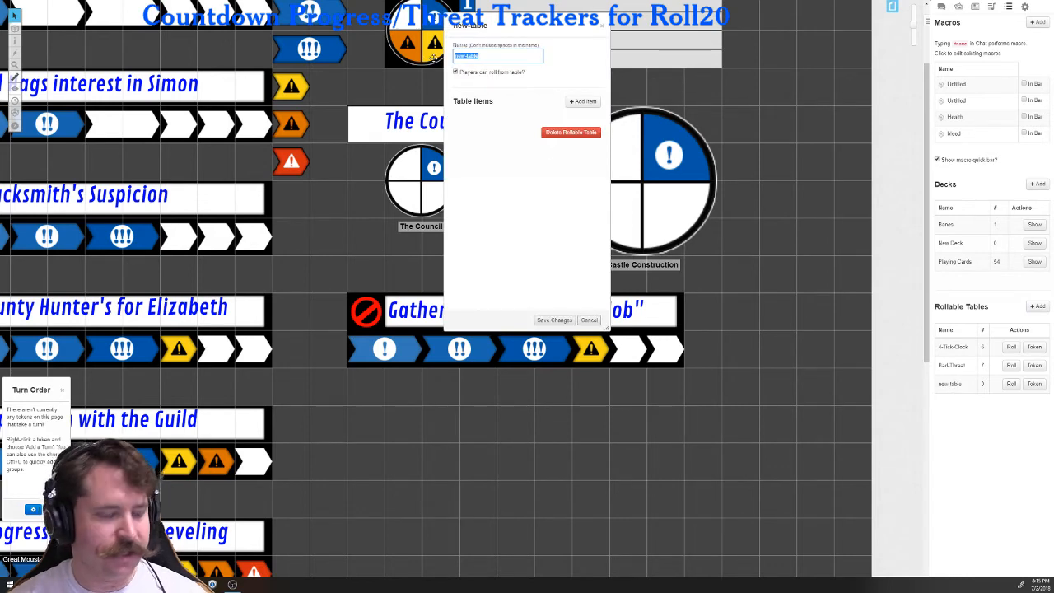
type("B")
type("ick-Clock")
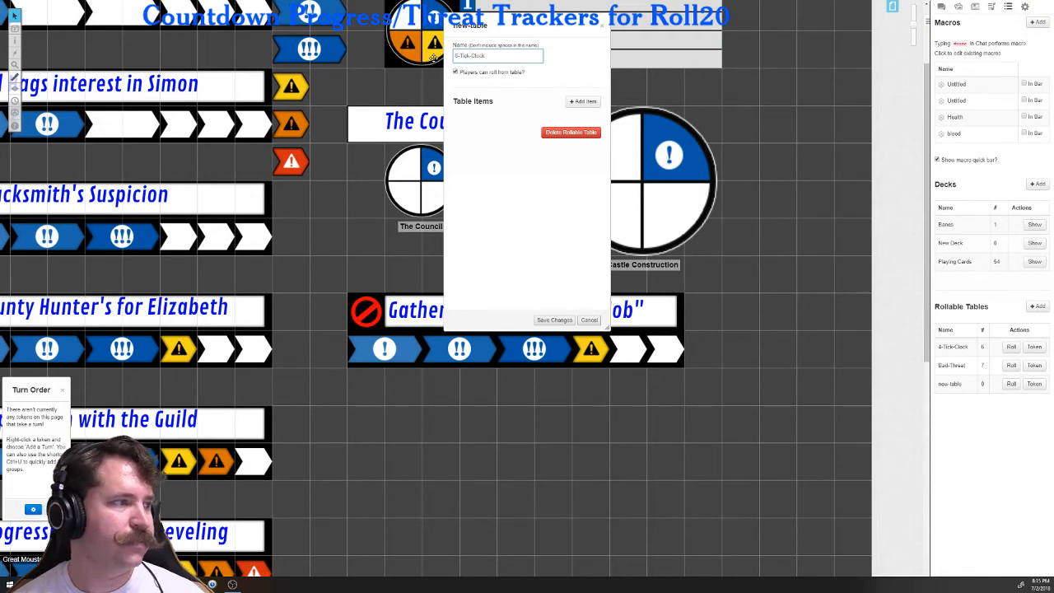
left_click(517, 87)
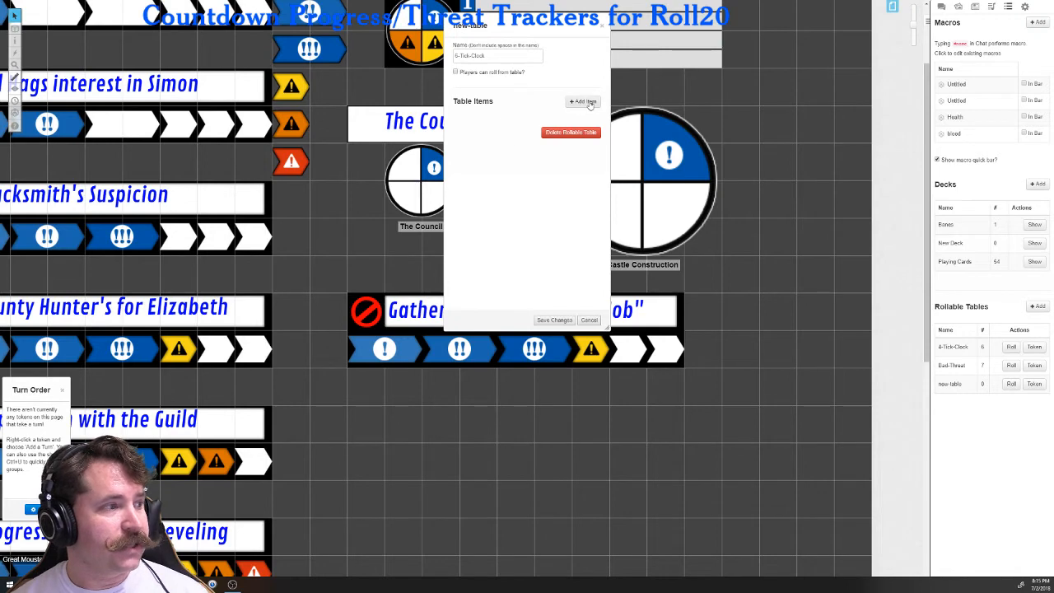
Step: Add item '0 of 6' with the empty six-tick clock image from the Art Library and save it
left_click(583, 101)
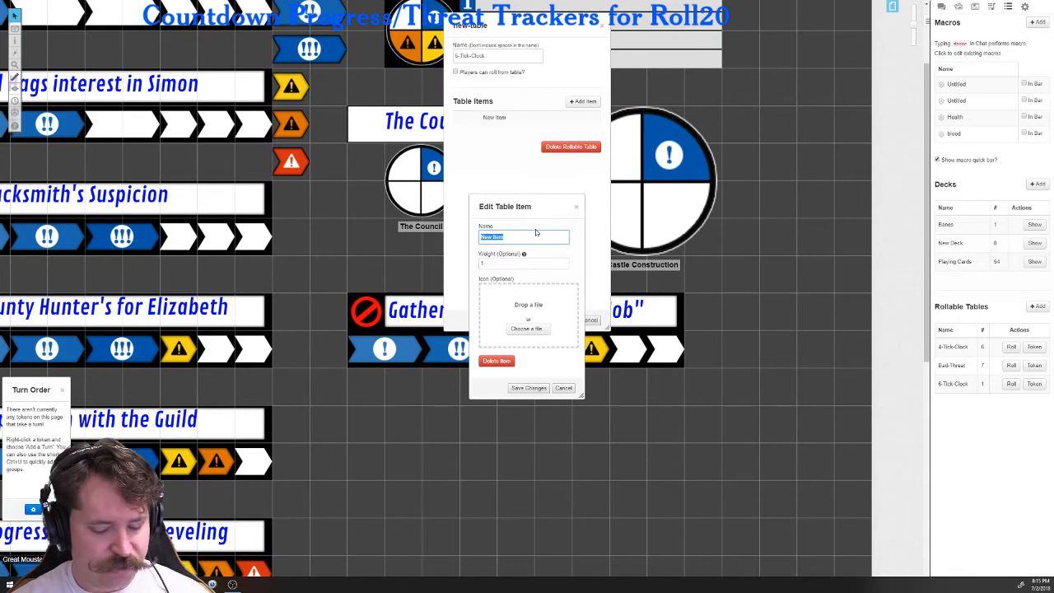
type("0 of ")
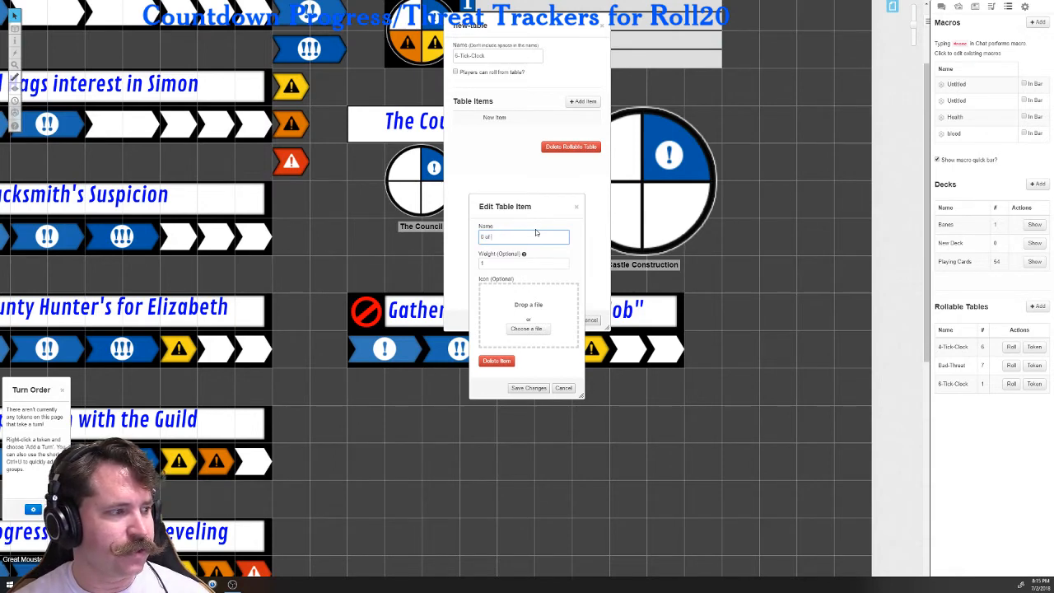
type("6")
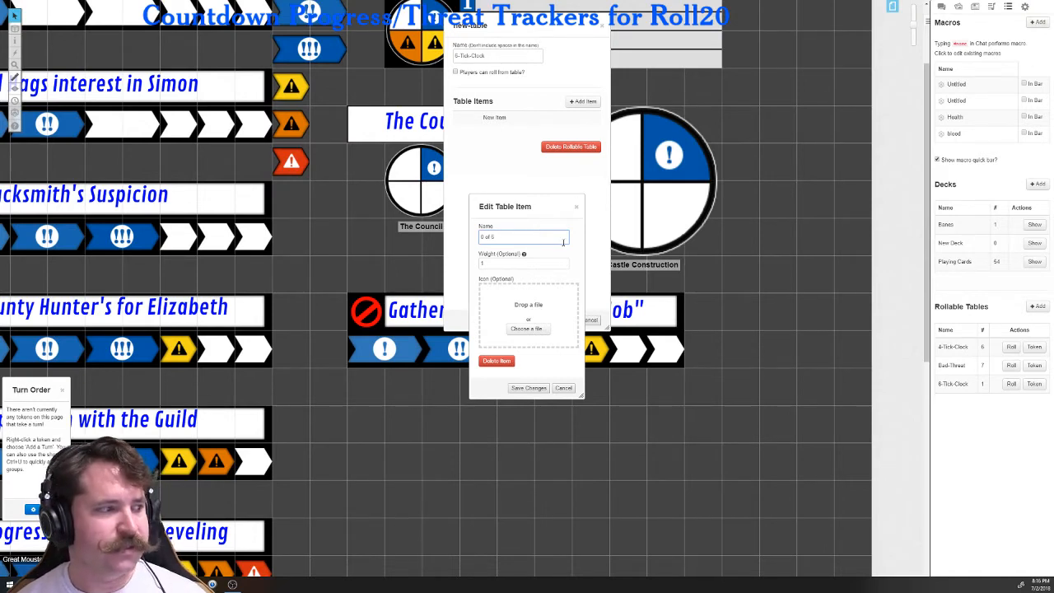
left_click(958, 8)
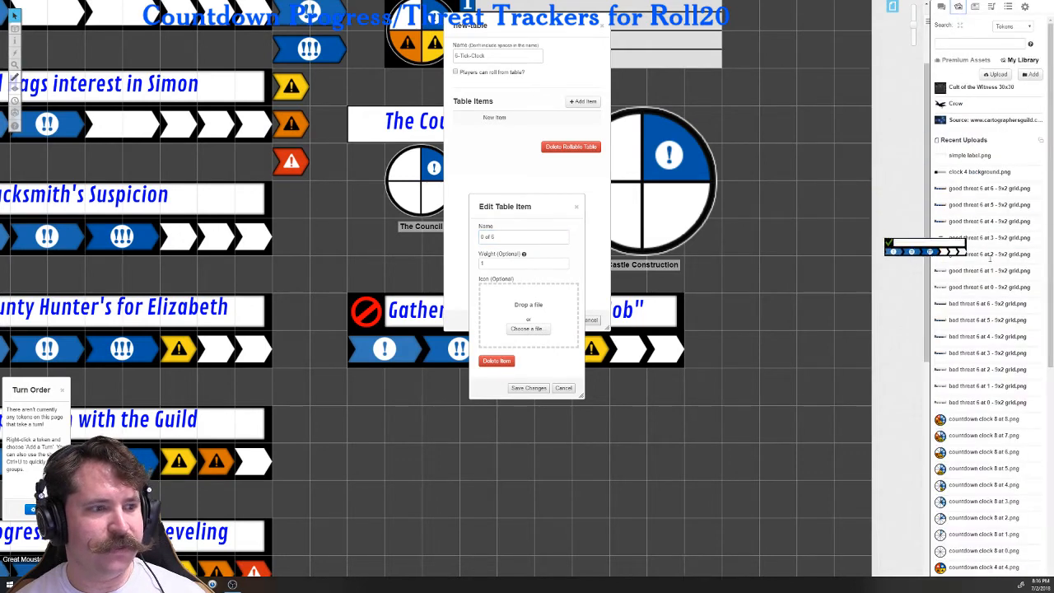
scroll(988, 329, "down", 5)
scroll(988, 330, "down", 5)
scroll(970, 226, "down", 1)
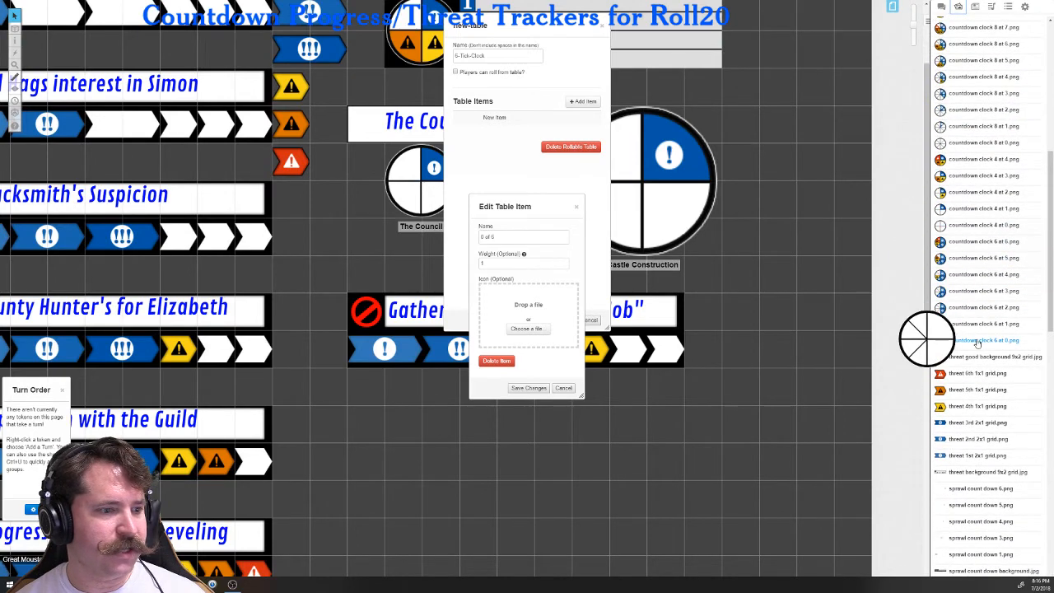
left_click_drag(978, 341, 528, 298)
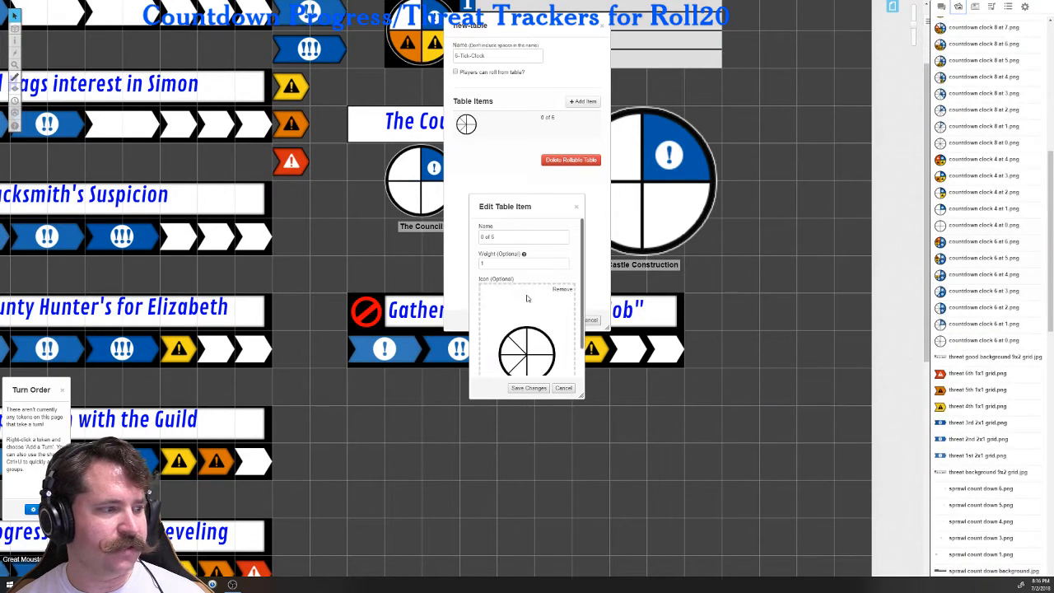
left_click(527, 388)
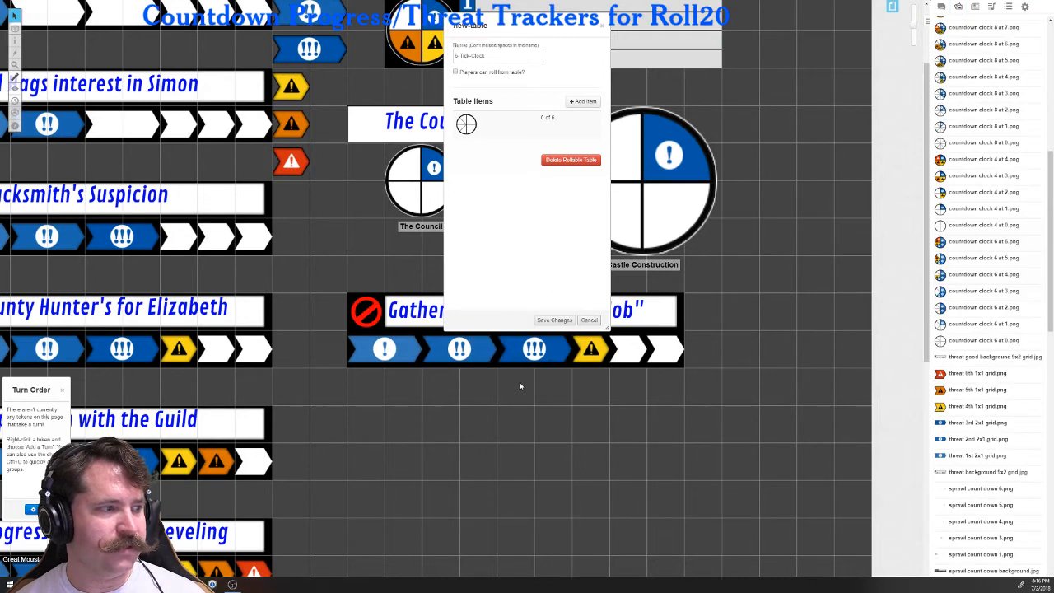
Step: Add item '1 of 6' with the one-tick clock image and save it
left_click(581, 101)
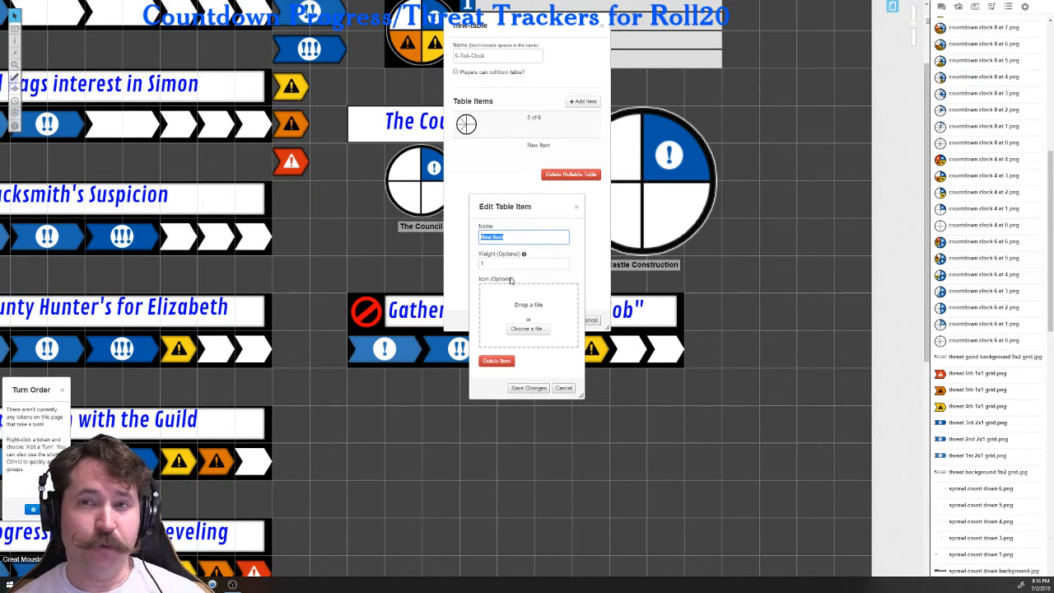
double_click(520, 237)
type("Tol 0")
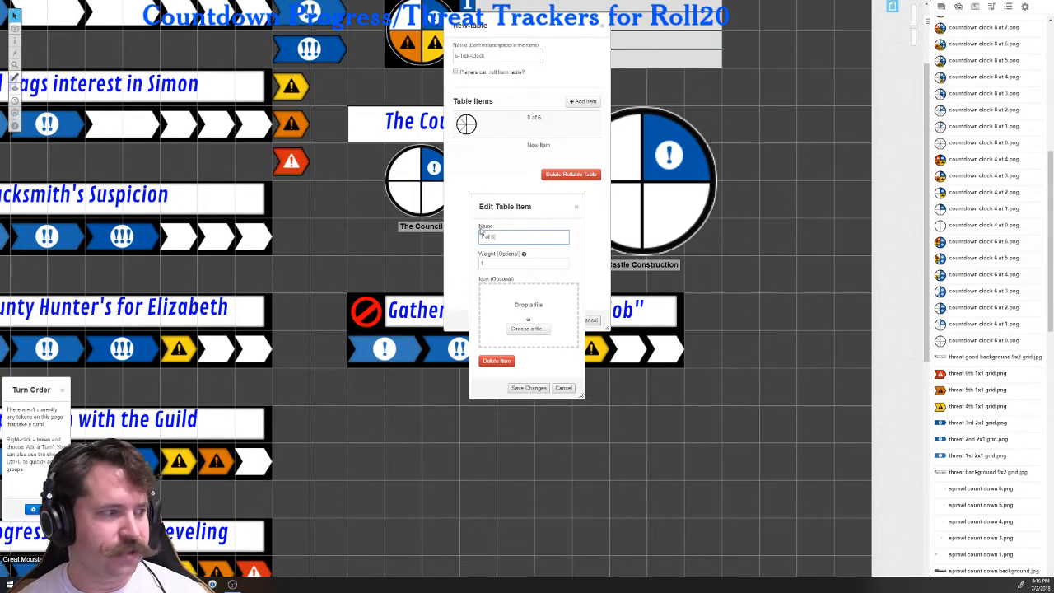
mouse_move(984, 324)
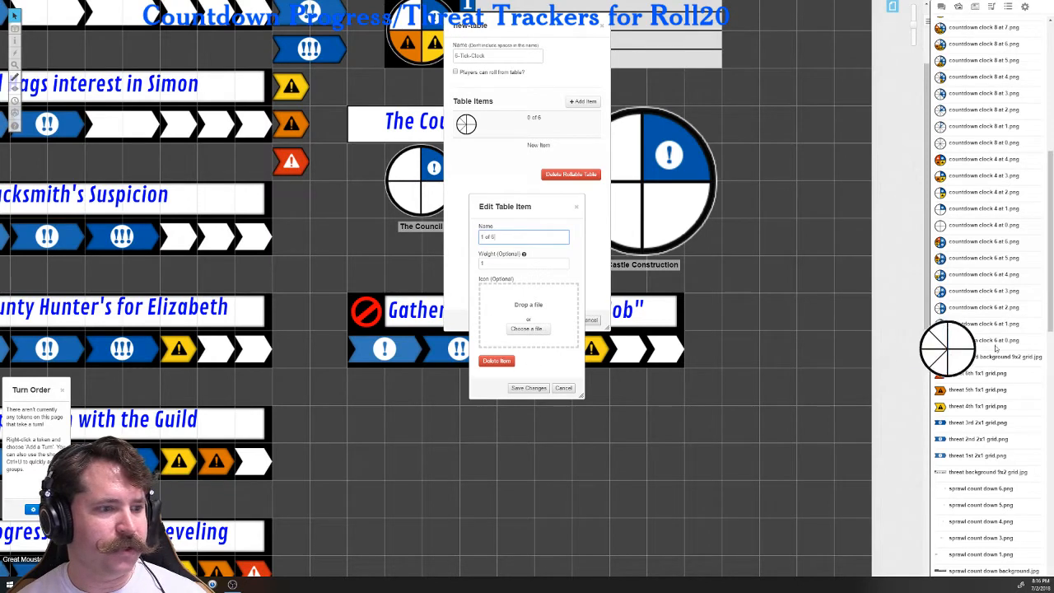
left_click_drag(984, 323, 529, 312)
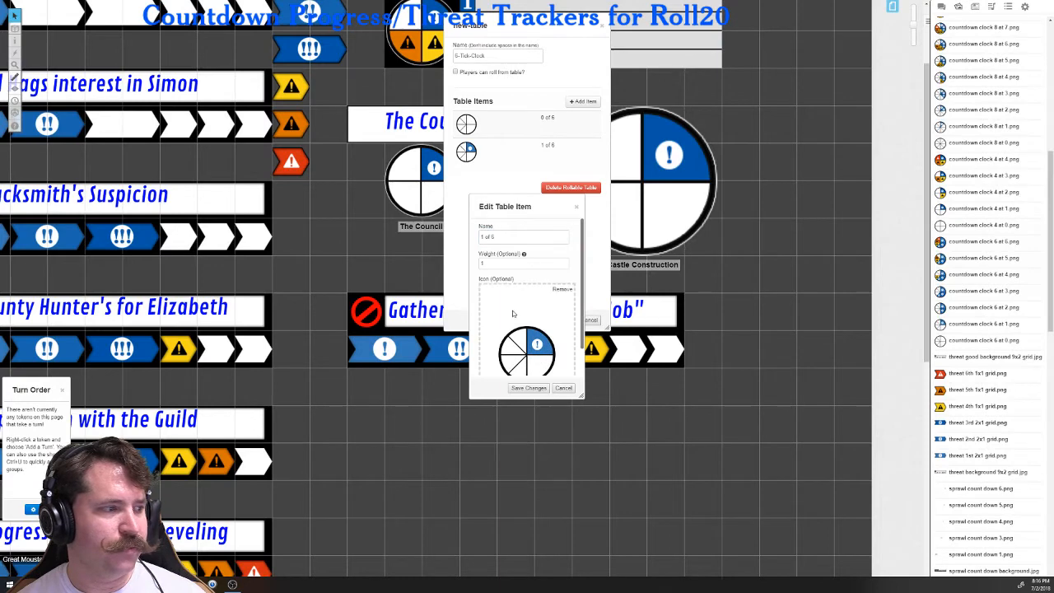
left_click(528, 388)
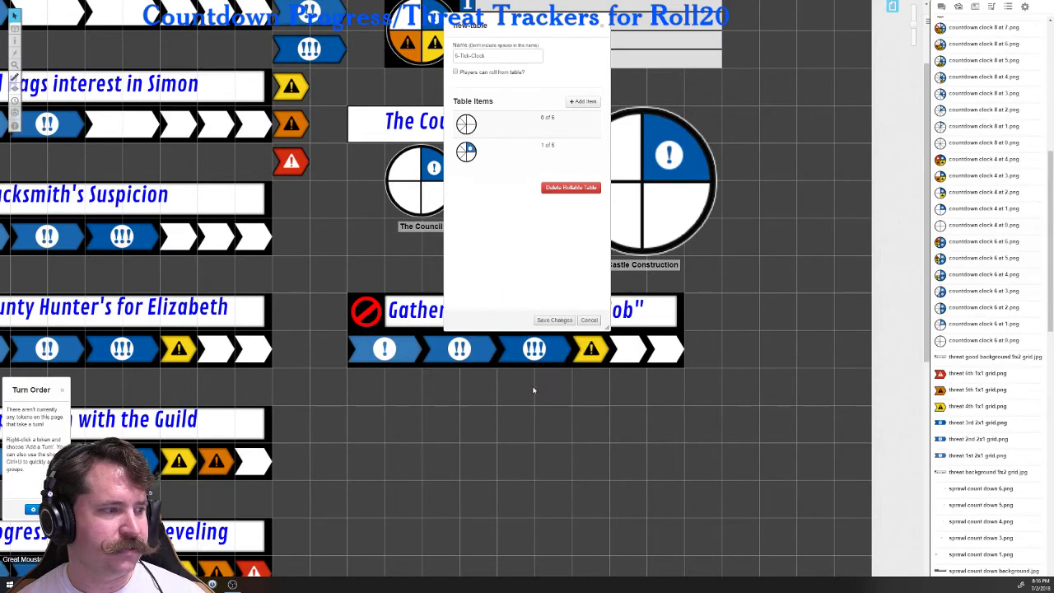
Step: Add items 2 of 6, 3 of 6 and 4 of 6 with their matching clock images
left_click(585, 100)
type("2 of 6")
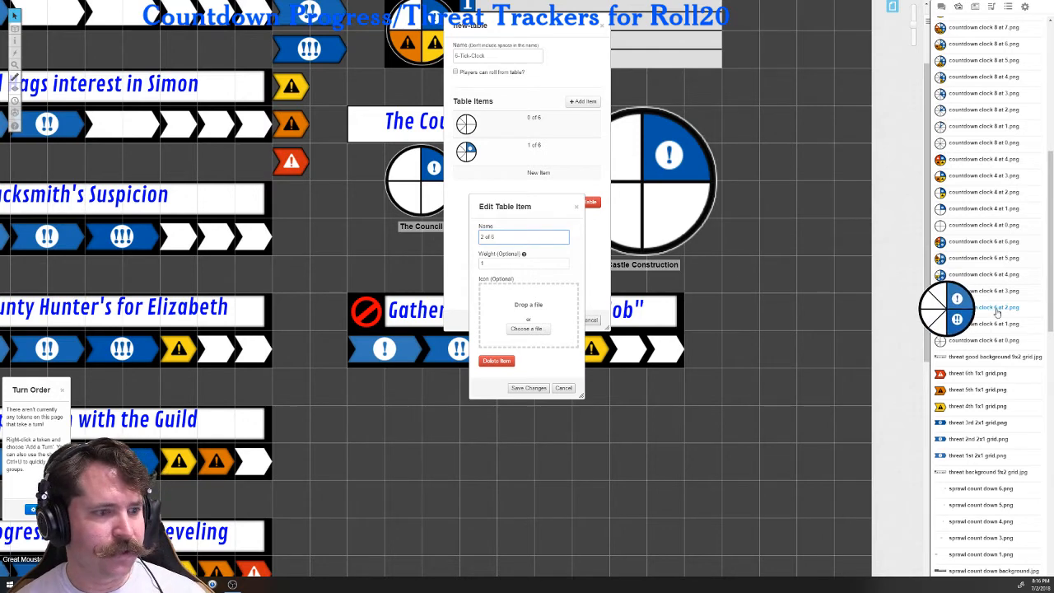
left_click_drag(940, 307, 543, 321)
left_click(530, 389)
left_click(581, 101)
type("3 of 6")
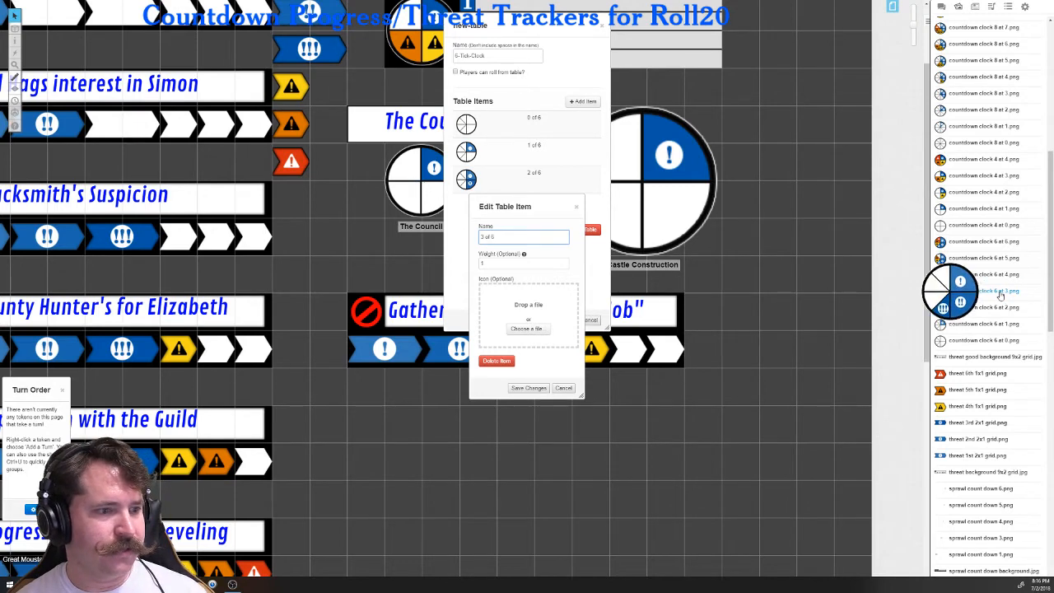
left_click_drag(940, 291, 527, 312)
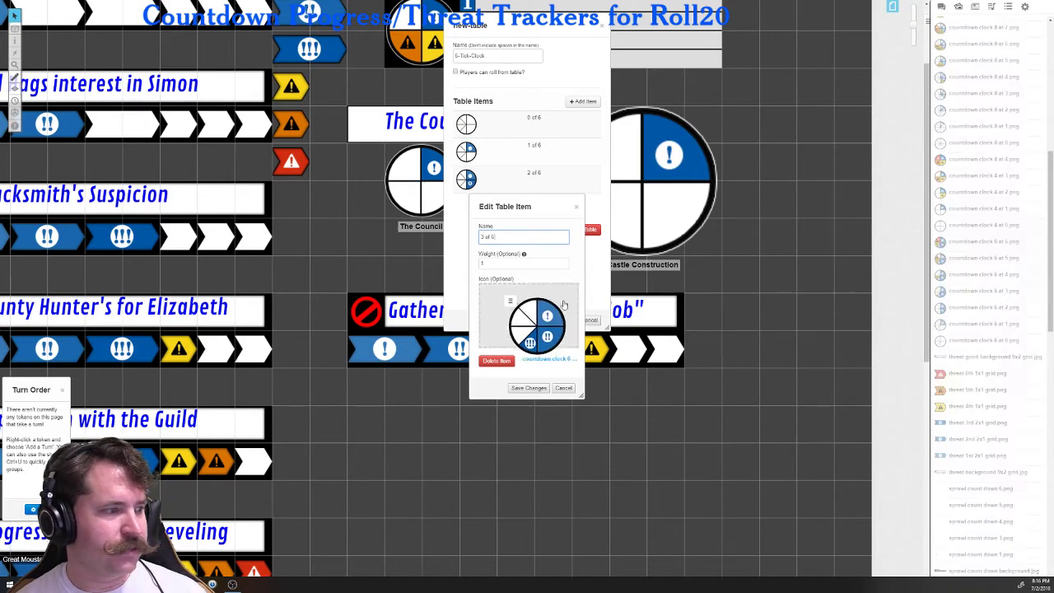
left_click(520, 390)
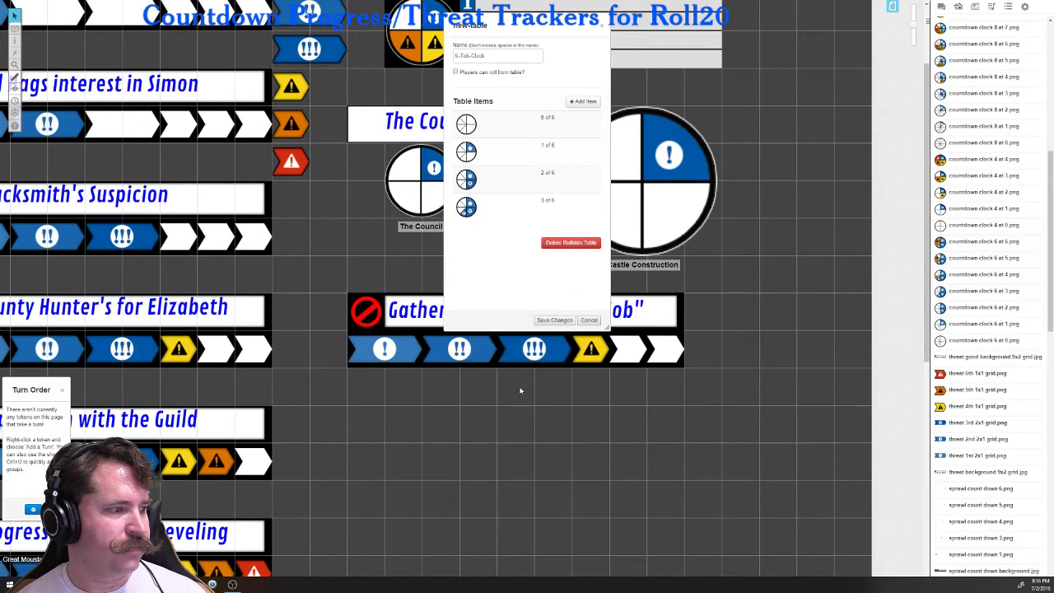
left_click(583, 100)
type("4 of 6")
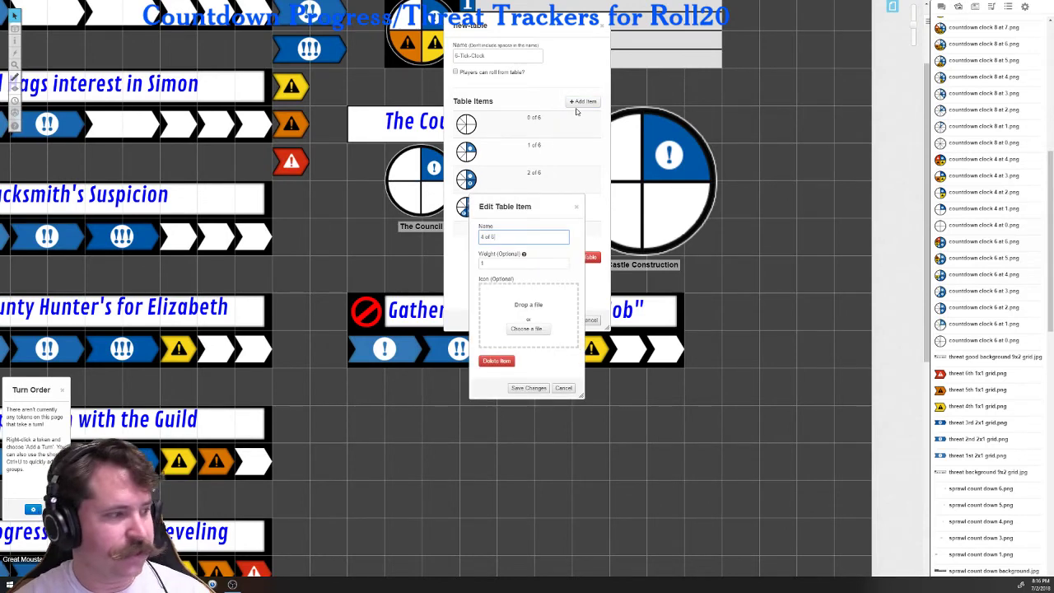
mouse_move(940, 274)
left_mouse_down()
mouse_move(593, 350)
mouse_move(552, 322)
left_mouse_up()
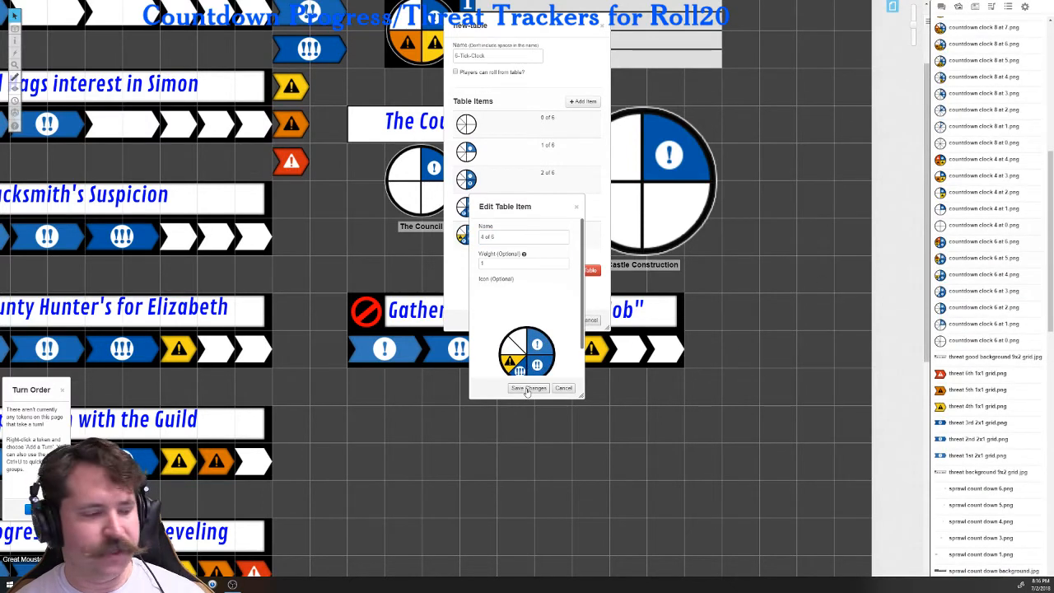
mouse_move(983, 192)
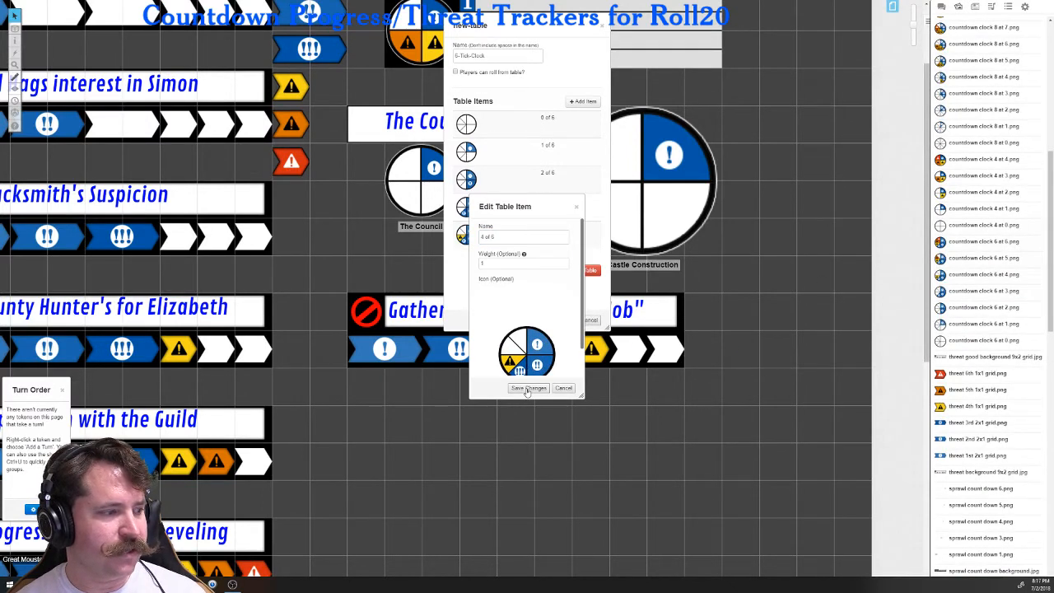
left_click(527, 388)
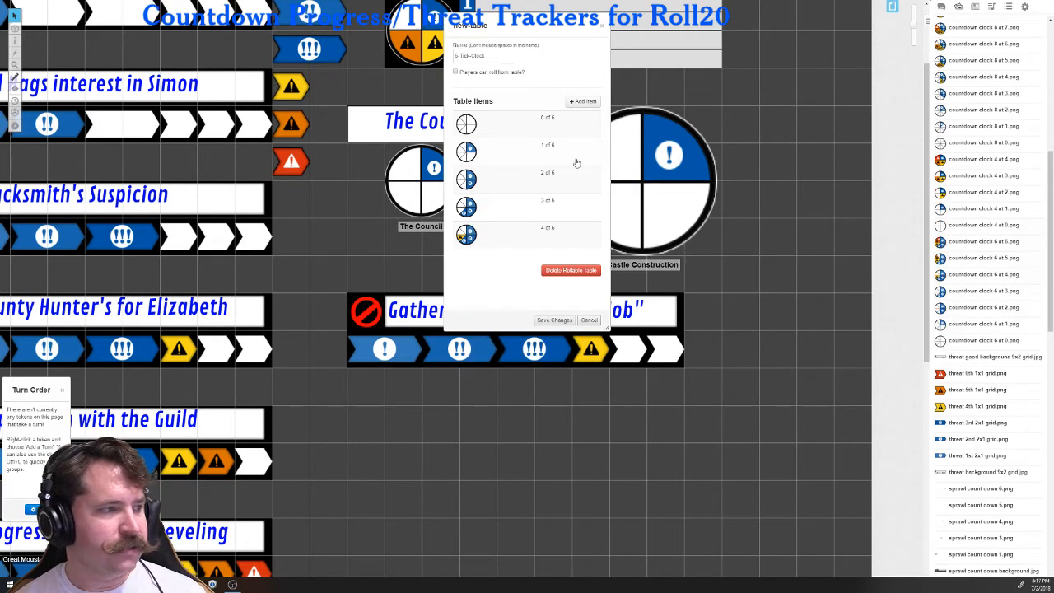
Step: Add items 5 of 6 and 6 of 6 with their clock images, then save the 6-Tick-Clock table
left_click(583, 101)
type("5 of 6")
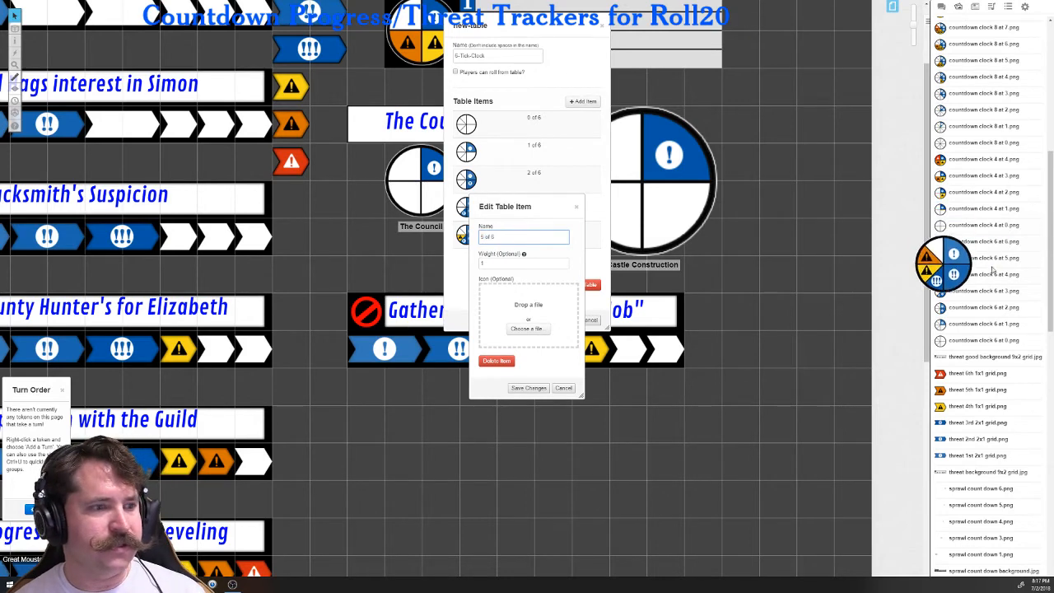
left_click_drag(984, 257, 529, 313)
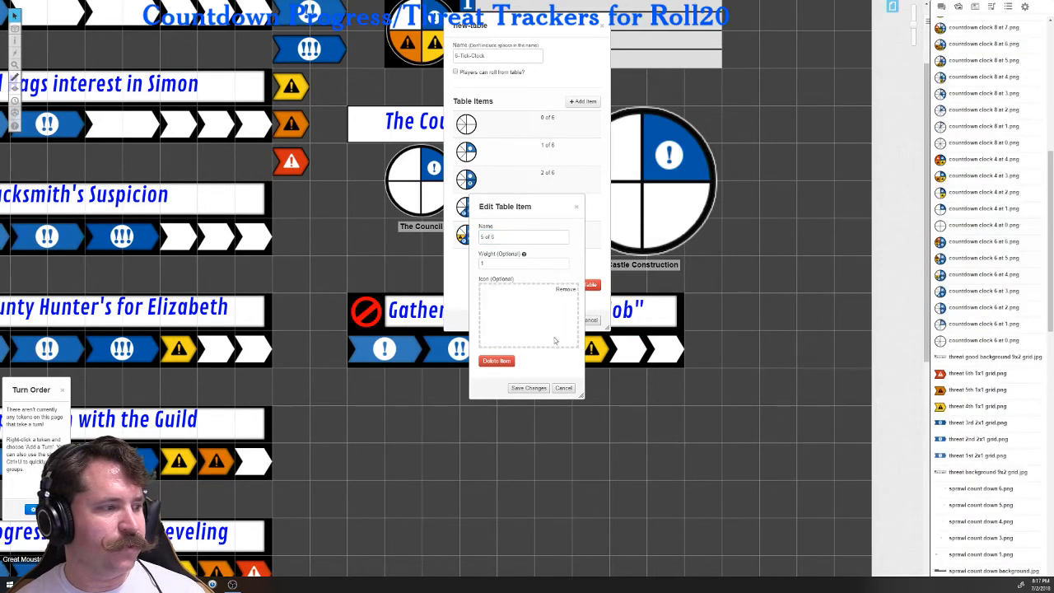
left_click(529, 388)
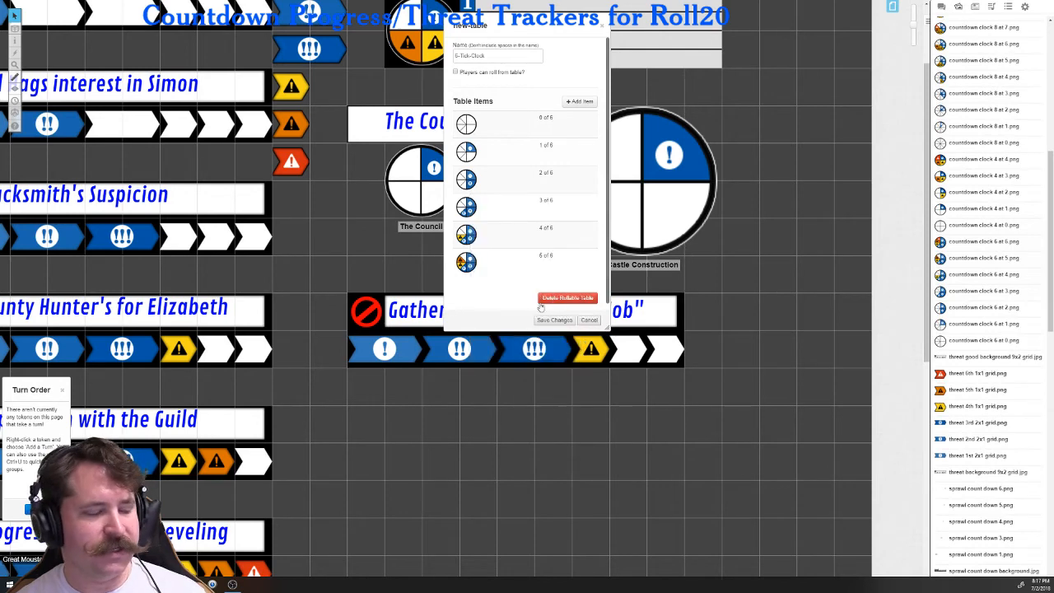
left_click(582, 102)
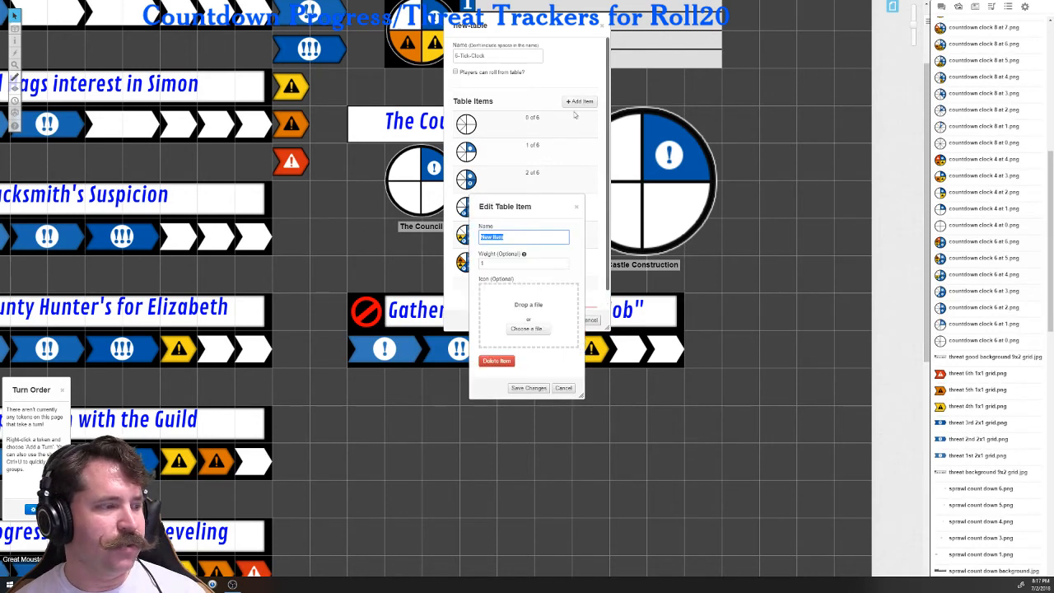
type("6 of 6")
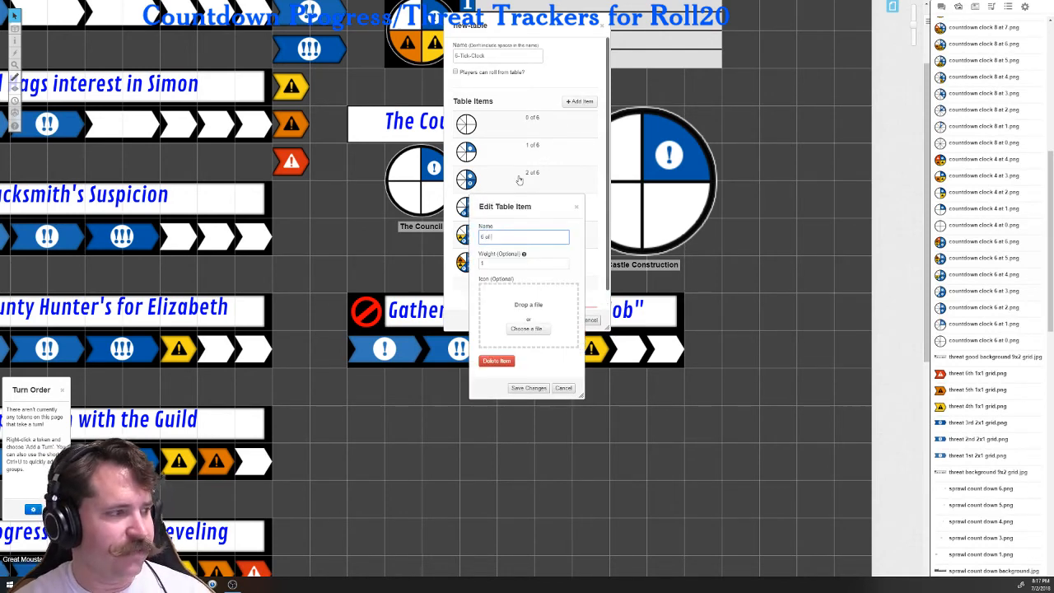
mouse_move(985, 274)
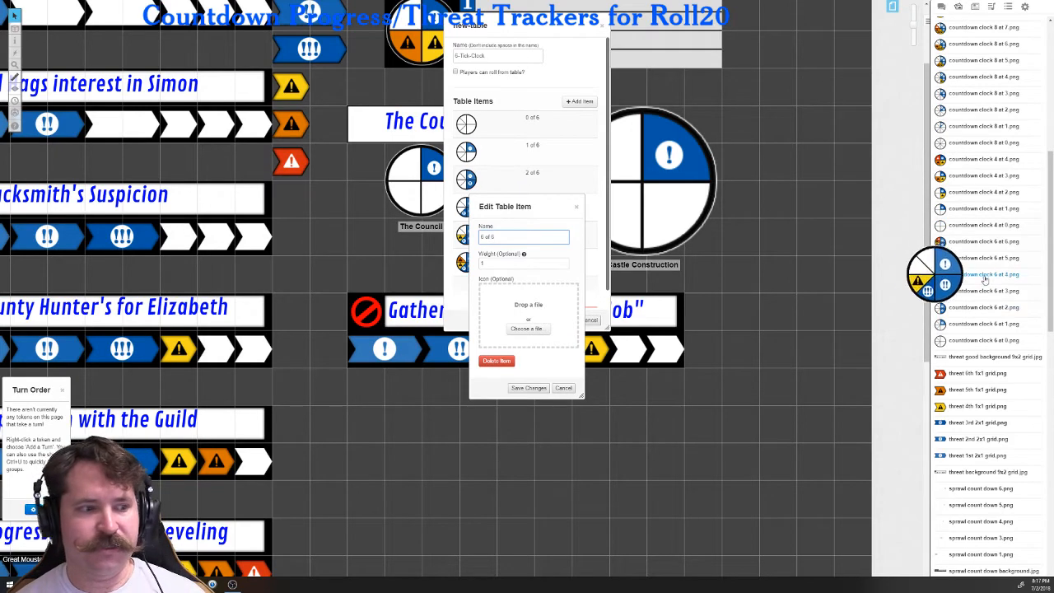
left_click_drag(988, 241, 527, 313)
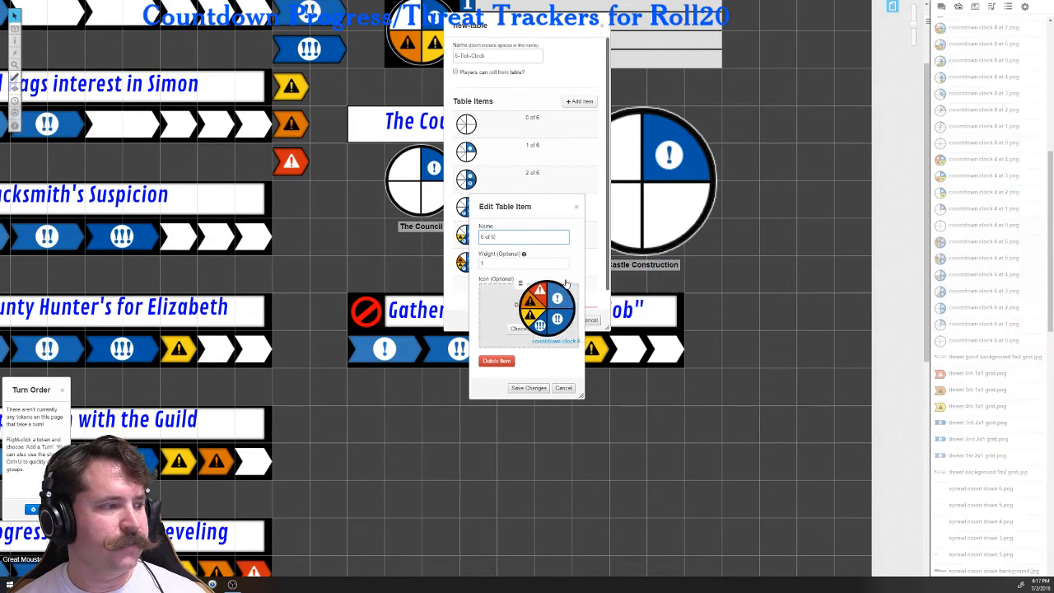
left_click(527, 387)
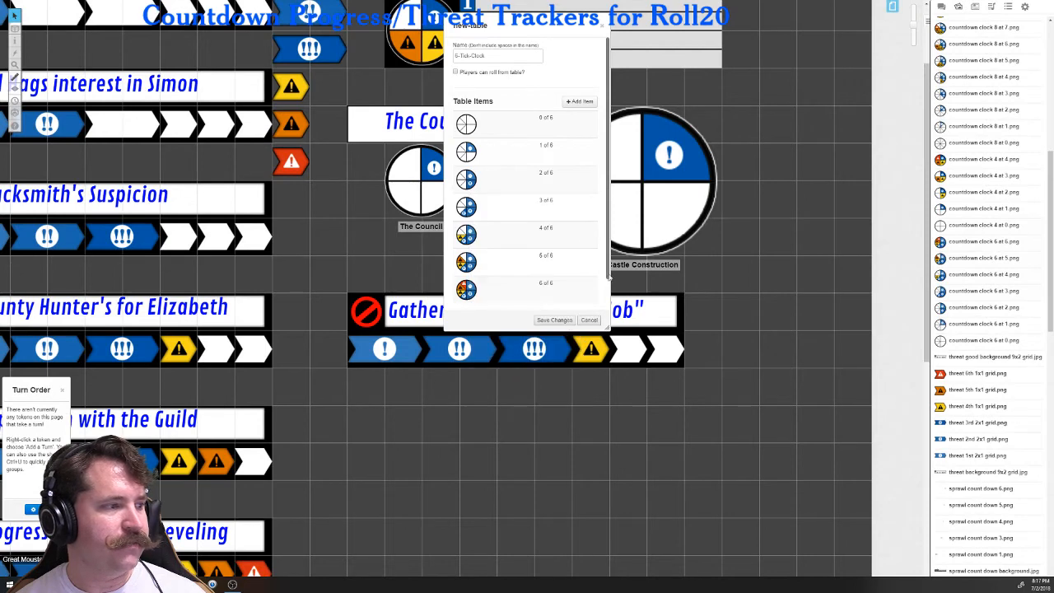
left_click(553, 320)
Step: Create a 6-Tick-Clock token, move it beside Castle Construction and enlarge it
left_click(1006, 8)
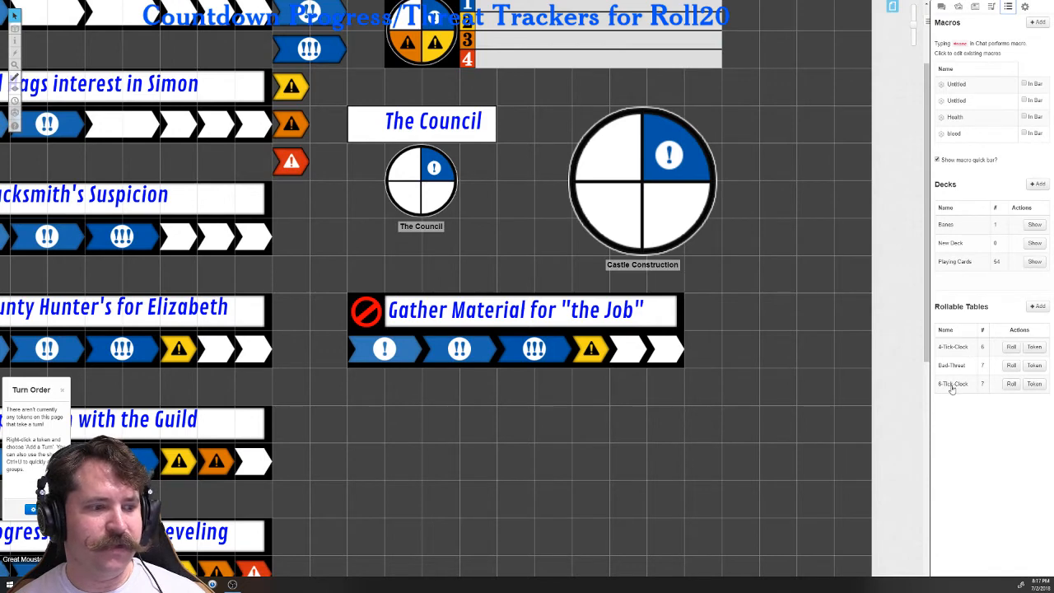
left_click(1035, 385)
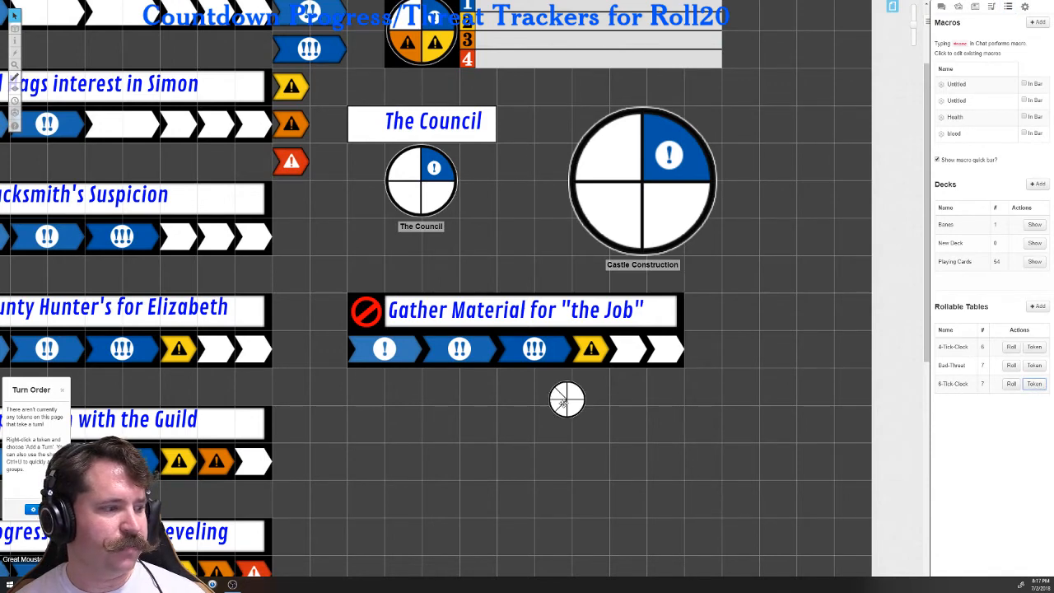
left_click_drag(567, 399, 747, 245)
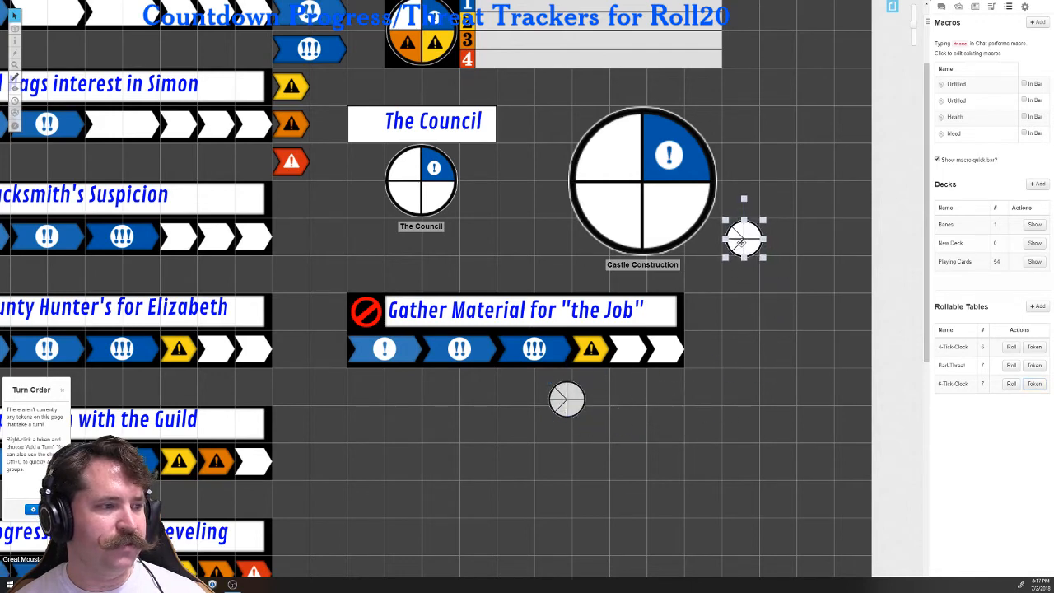
left_click_drag(766, 263, 856, 353)
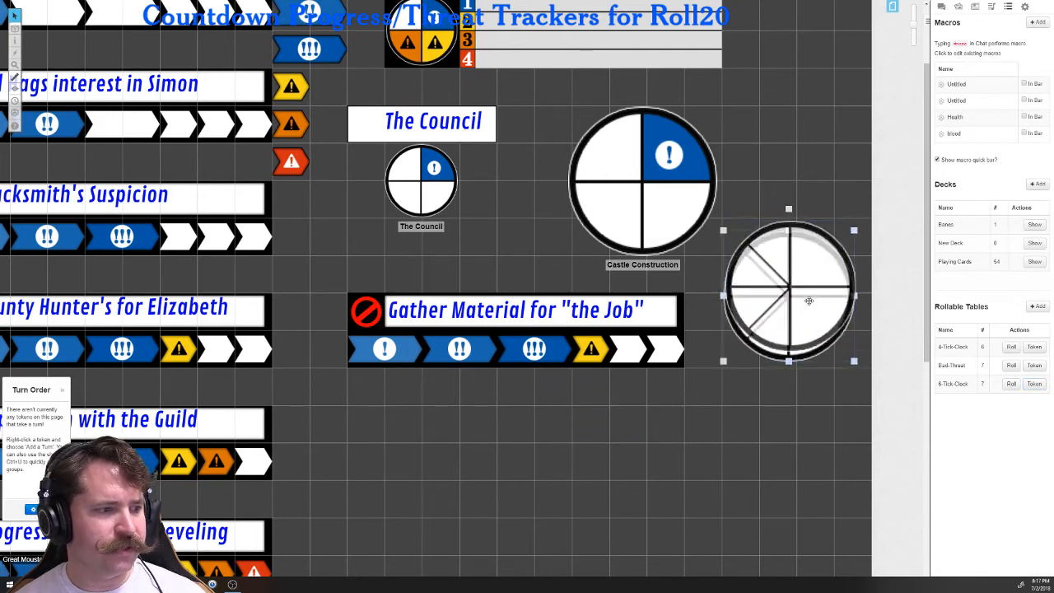
left_click_drag(803, 312, 780, 331)
Step: Set the token to a mostly filled clock stage via Choose Side
right_click(780, 330)
left_click(848, 322)
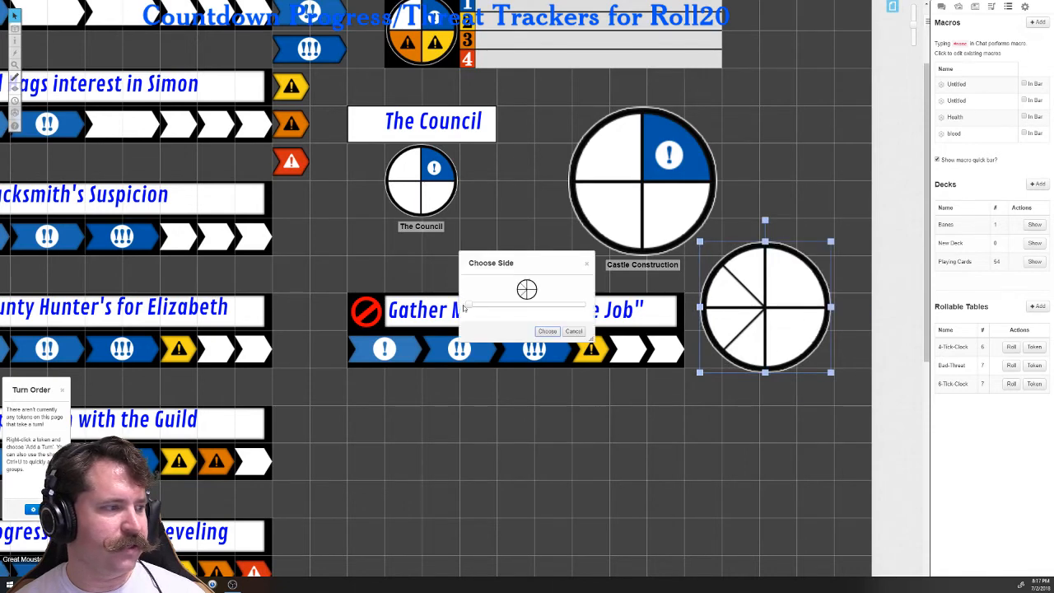
left_click_drag(471, 309, 509, 304)
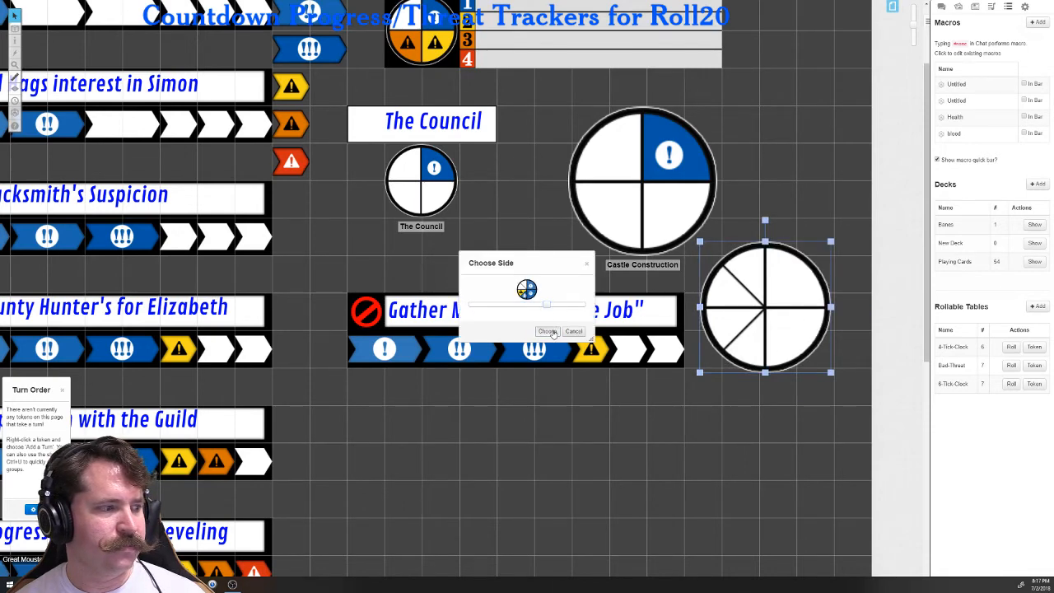
left_click(548, 331)
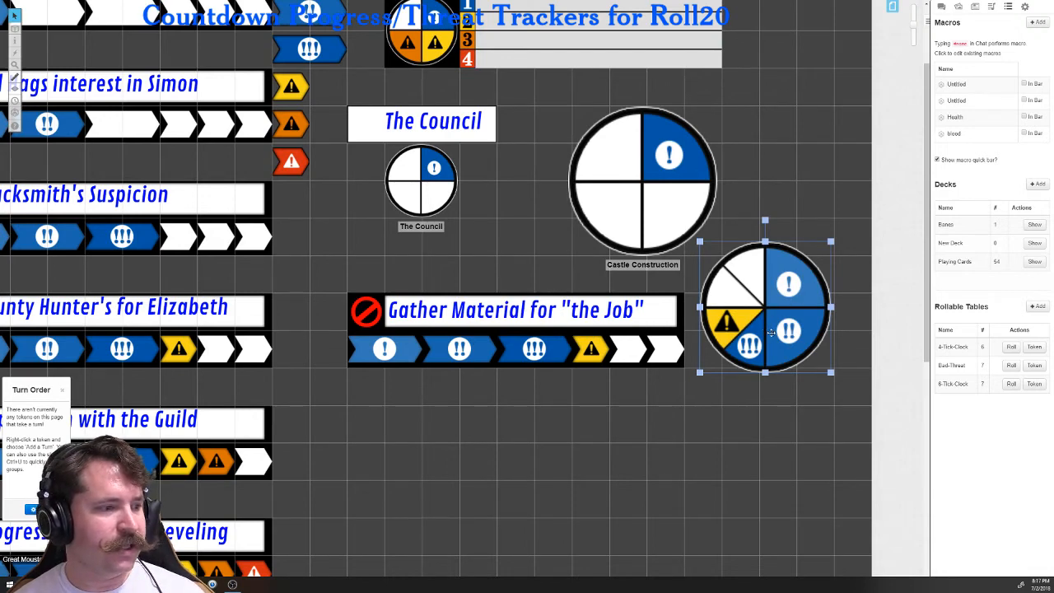
Step: In token settings, enable Show nameplate and name the clock 'Finishing this Video'
double_click(772, 332)
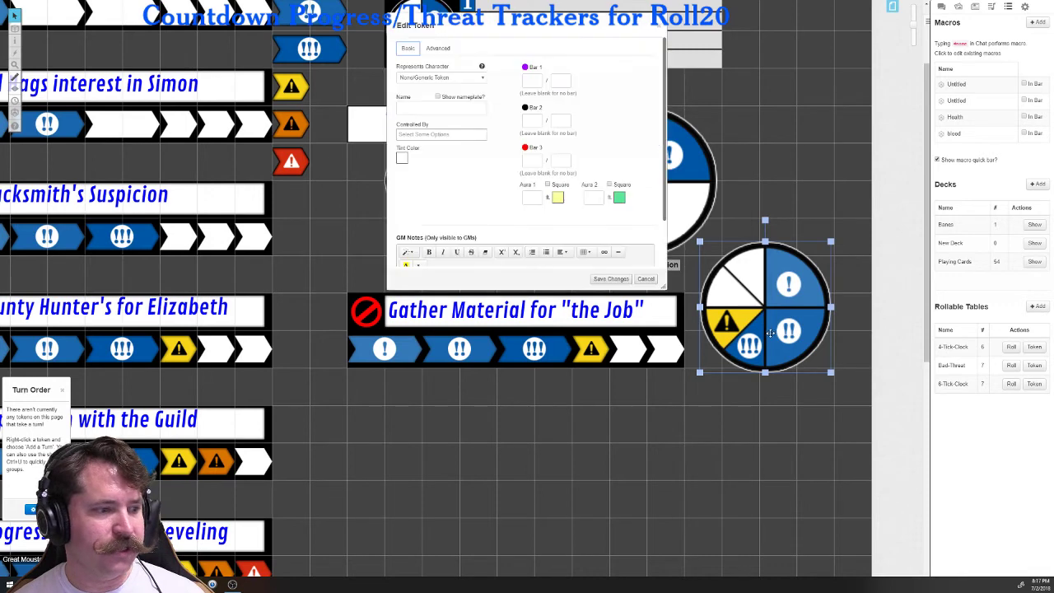
left_click(438, 97)
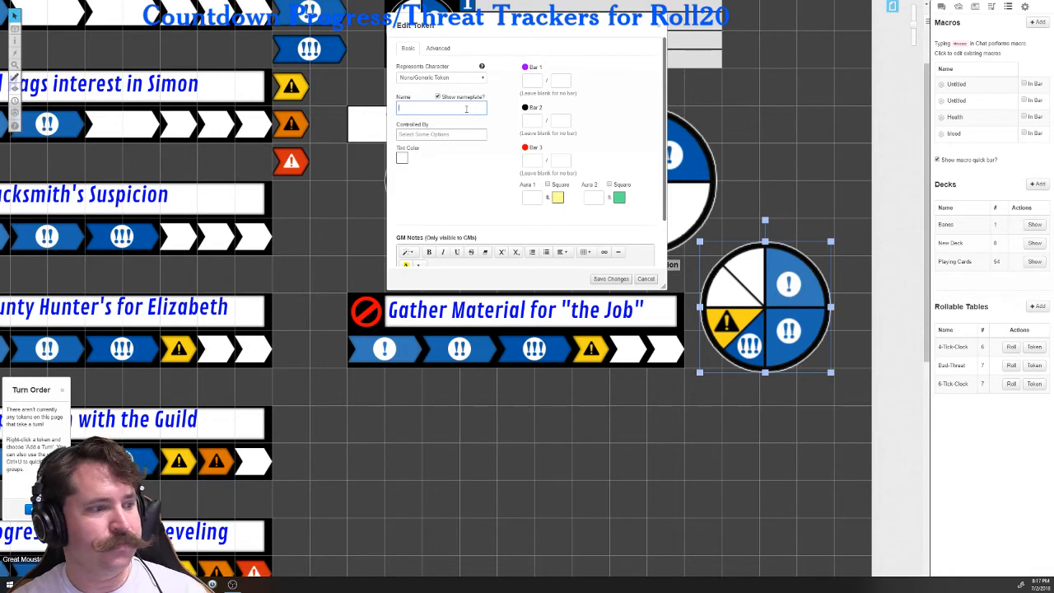
type("Findsh I")
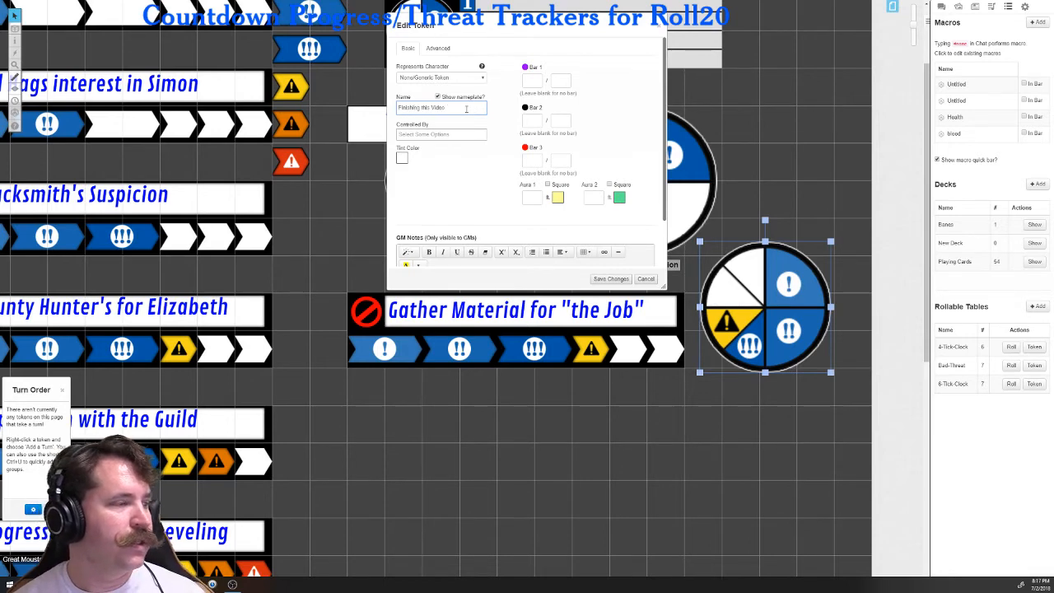
left_click(418, 134)
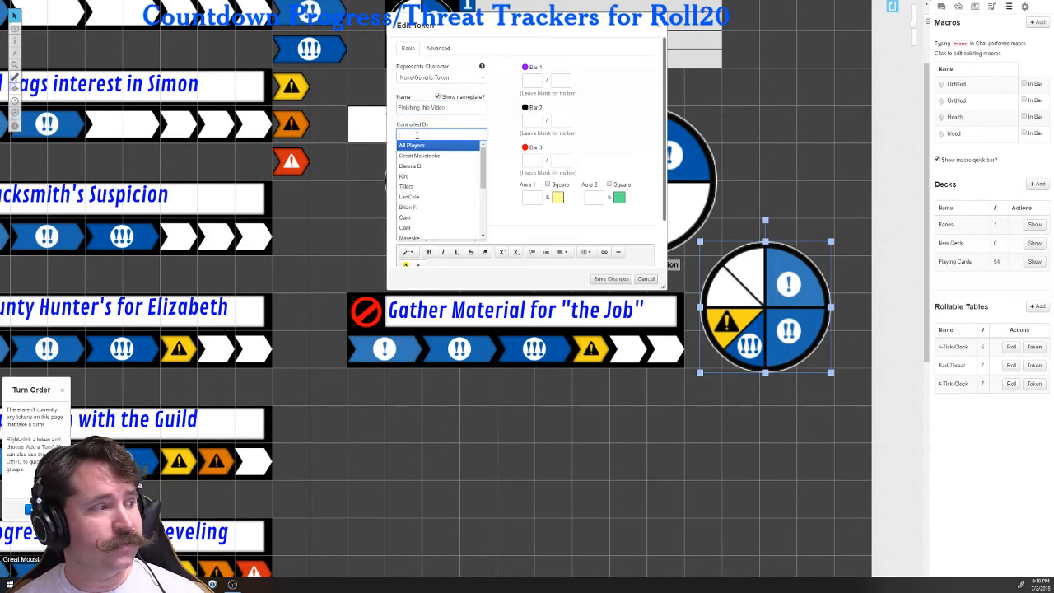
left_click(511, 128)
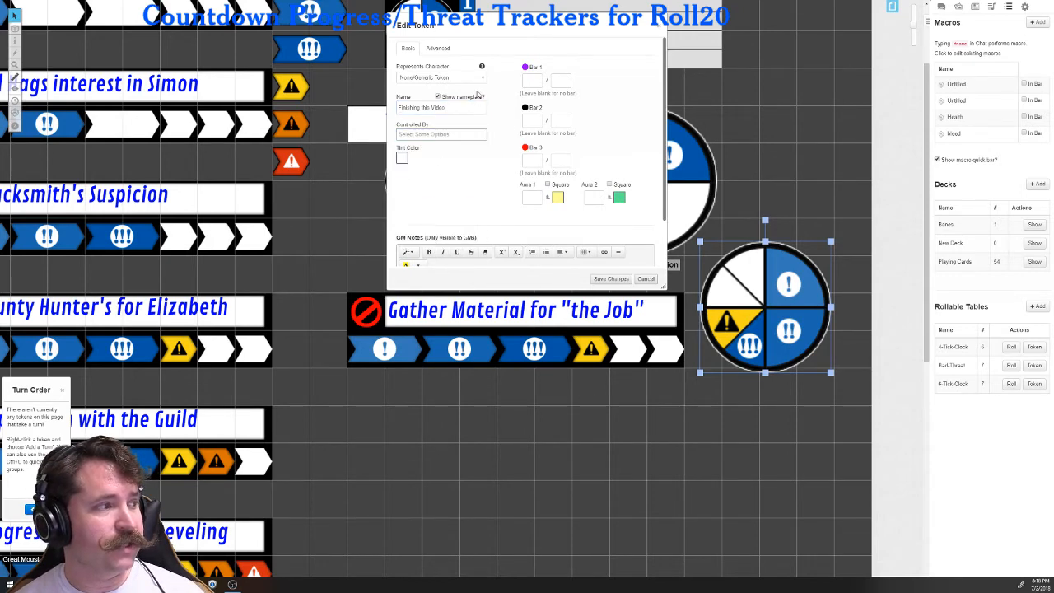
Step: Review the Advanced settings, save the name, and move the clock below the tracker bars
left_click(438, 47)
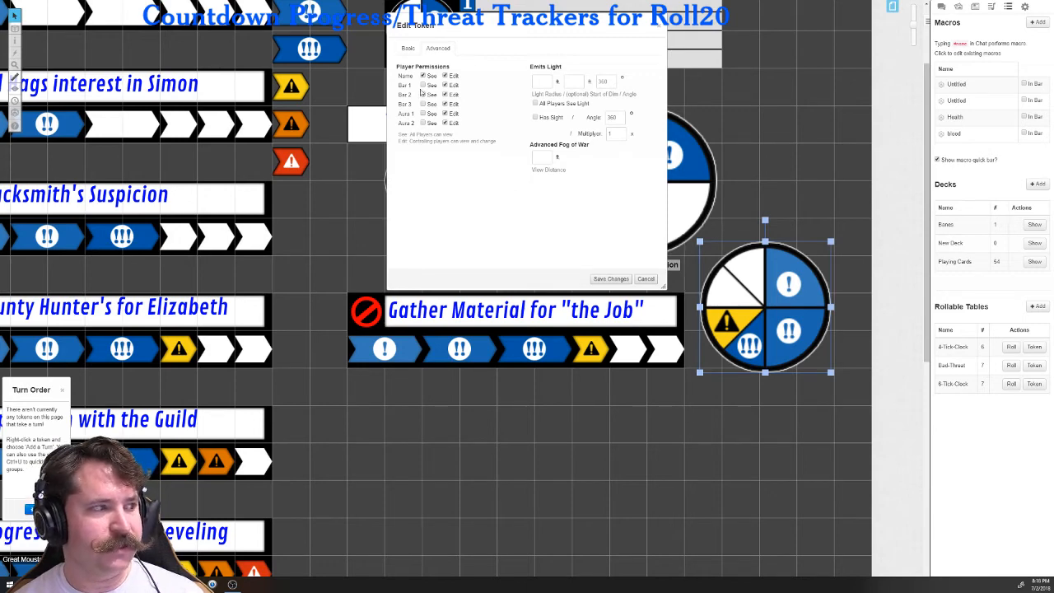
left_click(408, 47)
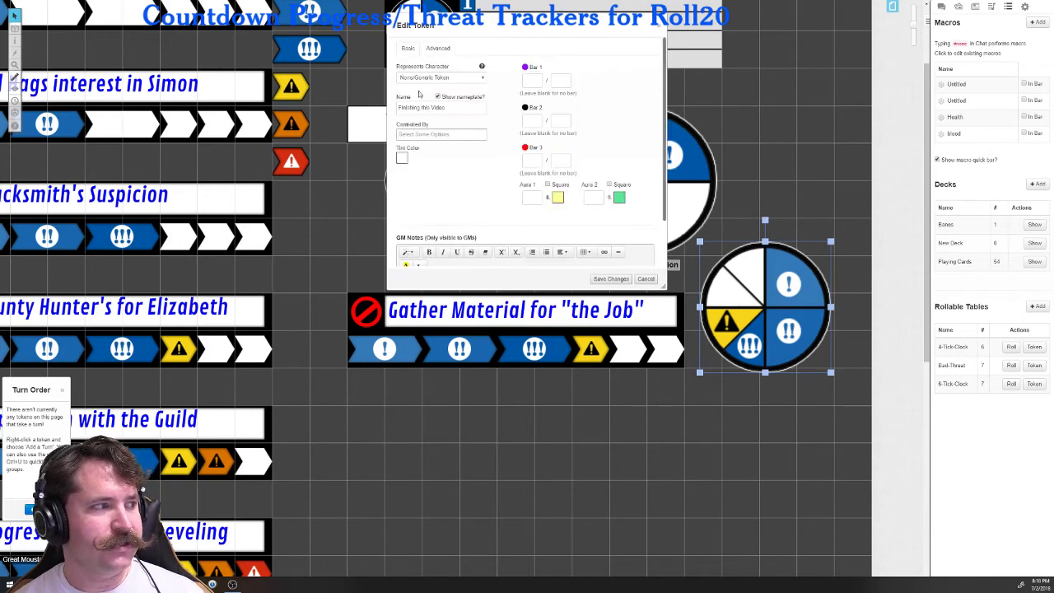
left_click(437, 48)
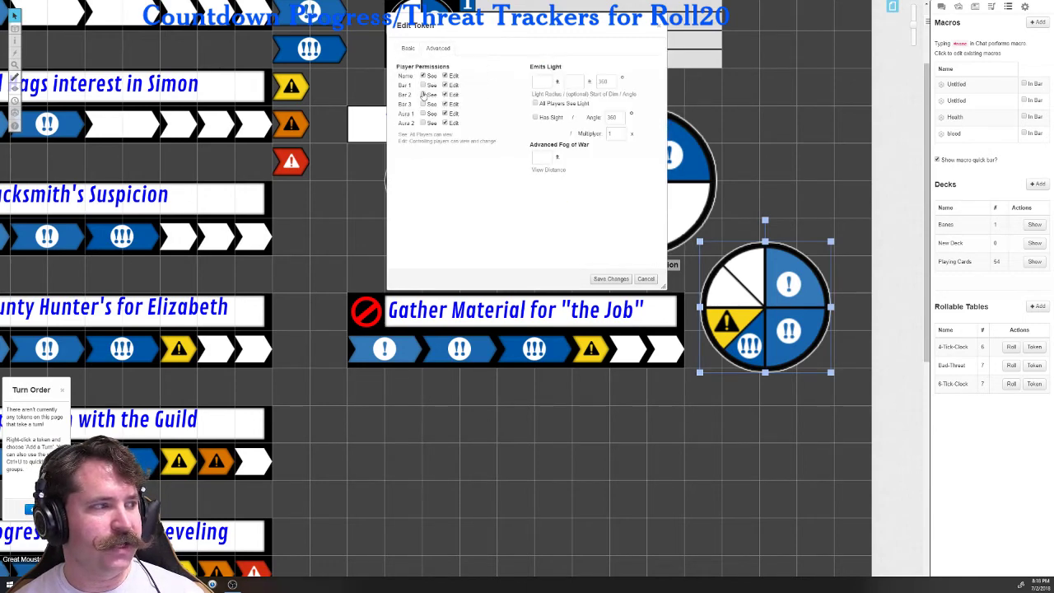
left_click(409, 47)
left_click(610, 279)
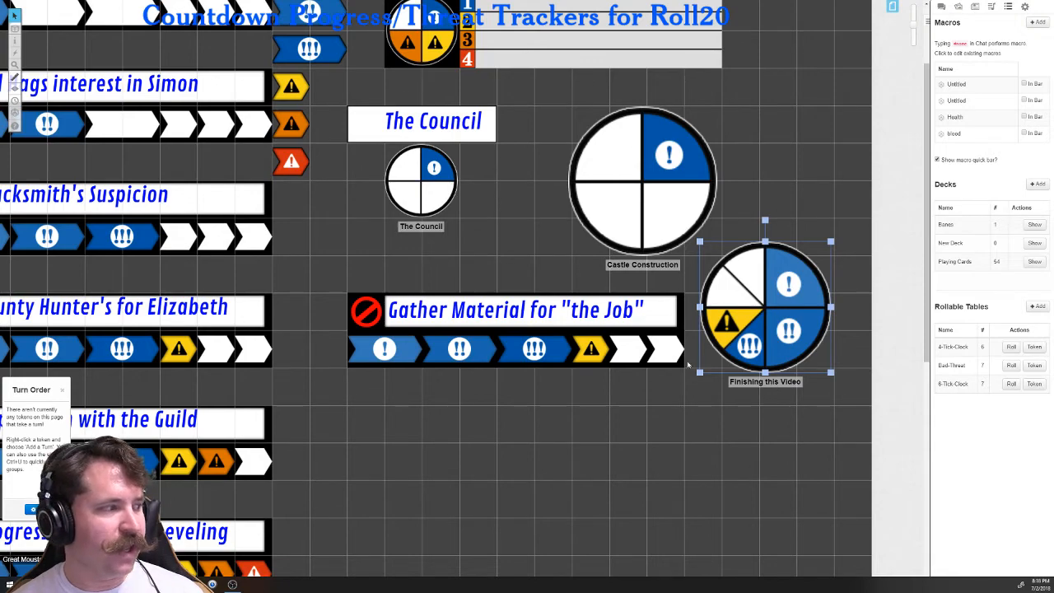
left_click(915, 26)
scroll(468, 273, "down", 3)
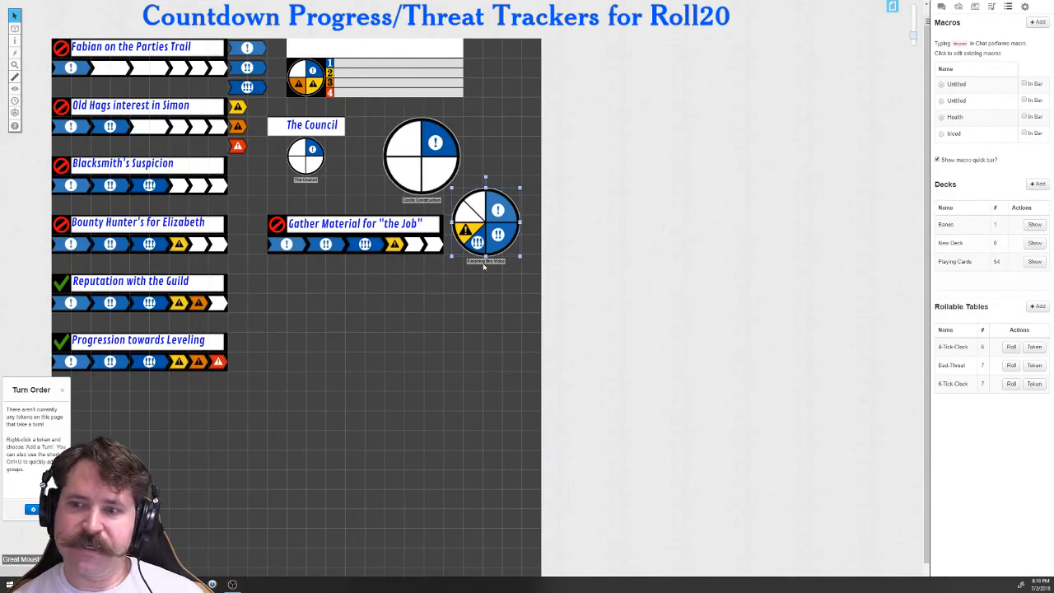
left_click_drag(486, 222, 481, 341)
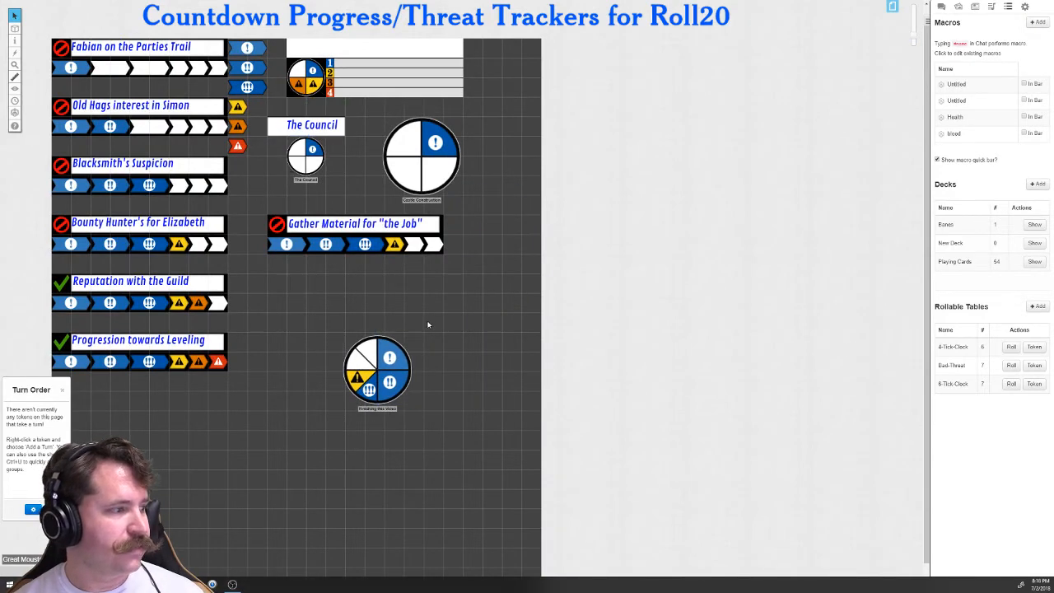
Step: Place a simple label.png banner above the clock and delete the extra stretched label
mouse_move(428, 322)
left_mouse_down()
mouse_move(390, 310)
mouse_move(384, 323)
left_mouse_up()
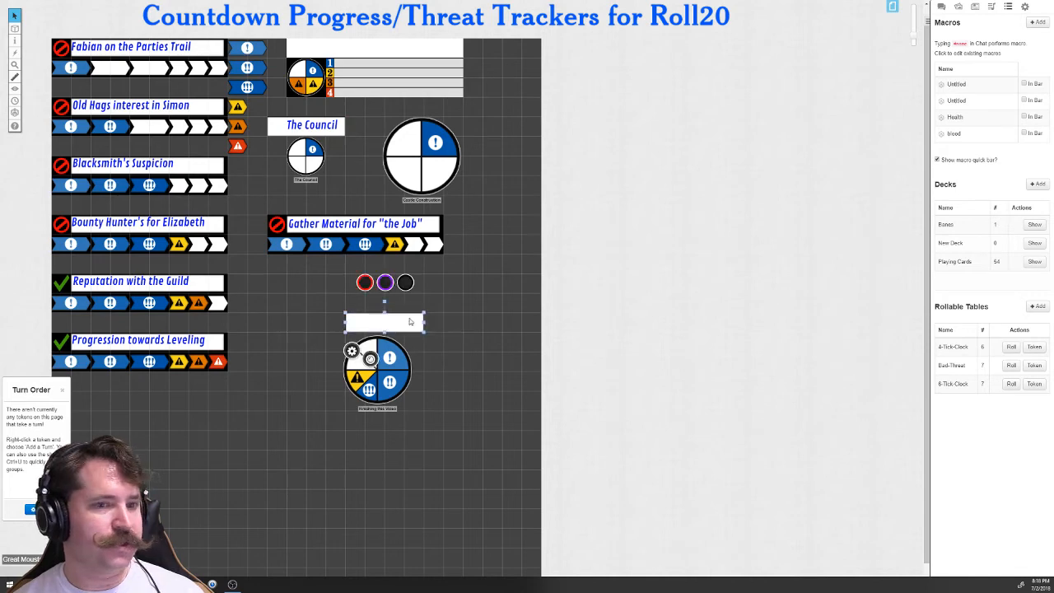
left_click(958, 7)
scroll(988, 231, "down", 3)
scroll(988, 231, "up", 5)
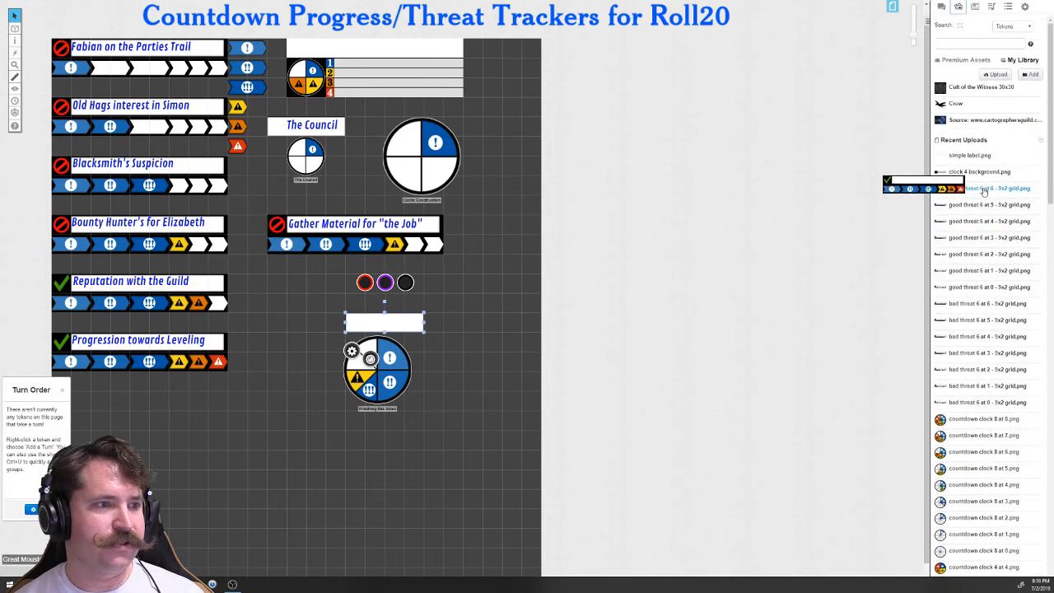
mouse_move(968, 157)
left_mouse_down()
mouse_move(453, 437)
mouse_move(297, 438)
mouse_move(500, 441)
left_mouse_up()
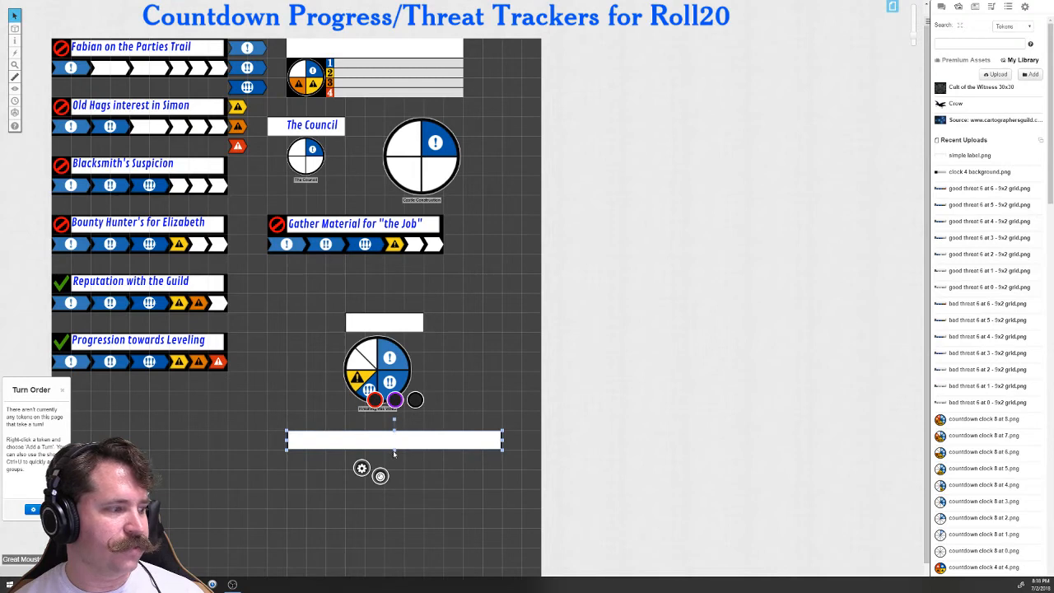
left_click_drag(394, 450, 394, 525)
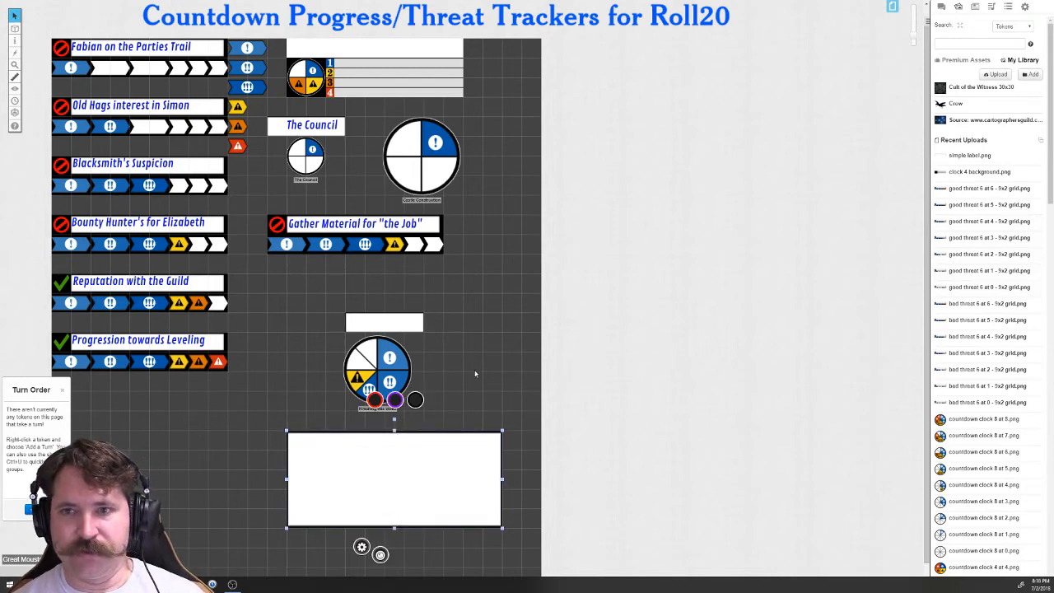
key("Delete")
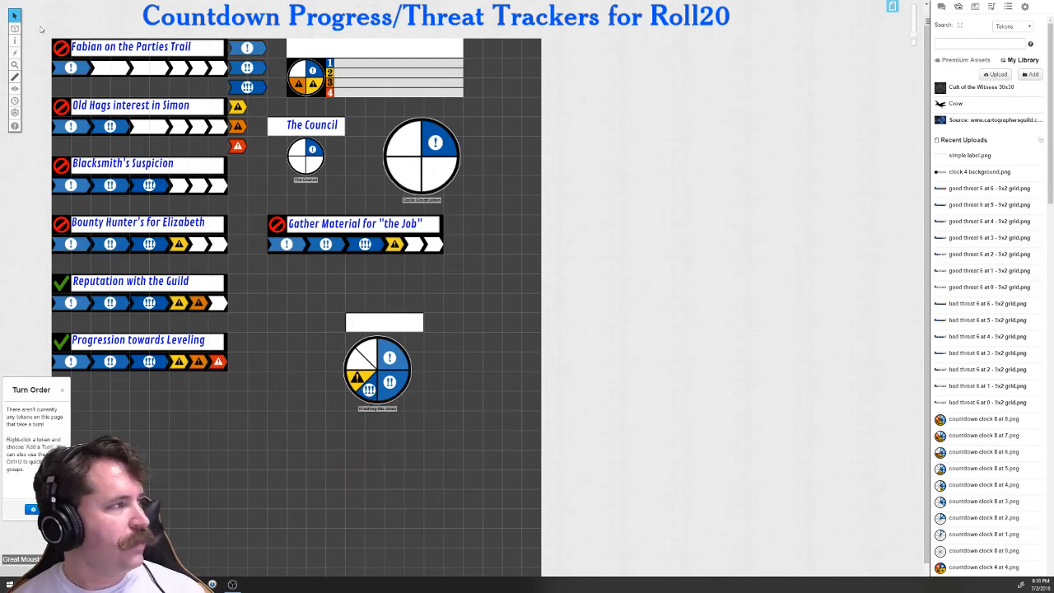
Step: Add the 'Finishing this Video' title text and position it over the white banner
left_click(15, 40)
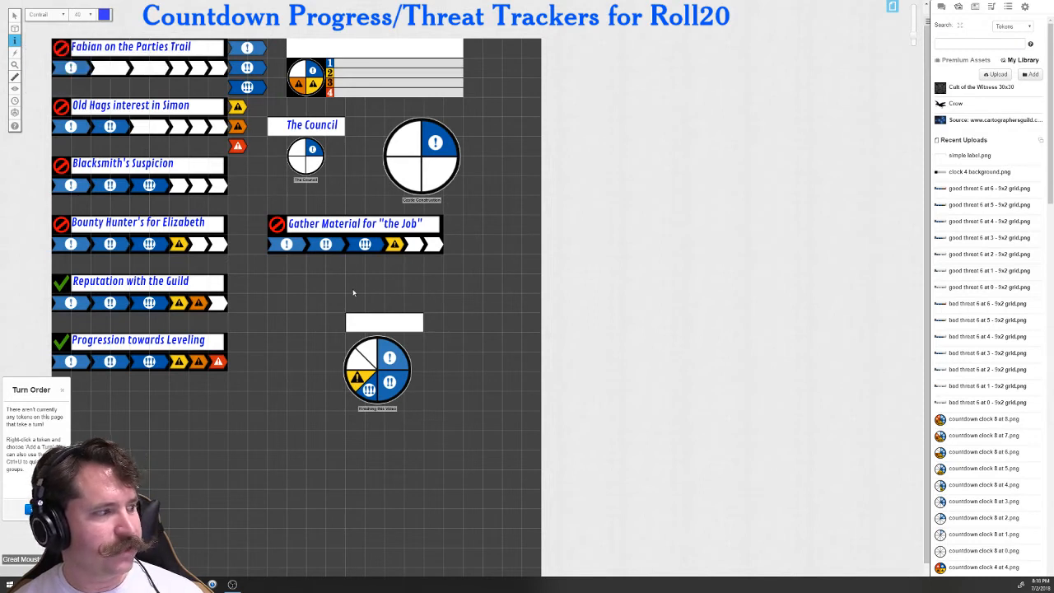
left_click(379, 327)
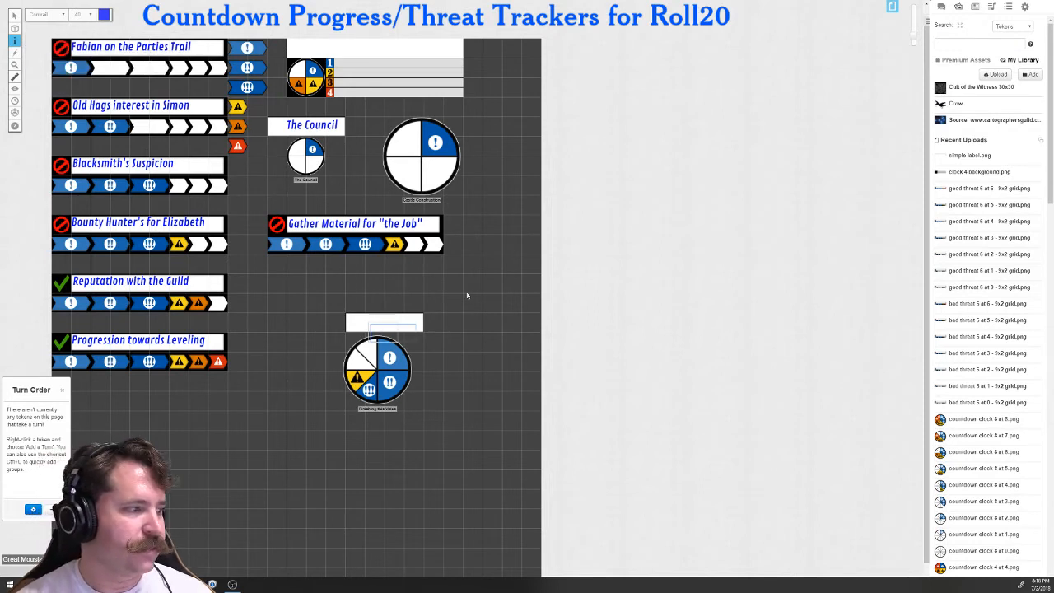
type("Finishing")
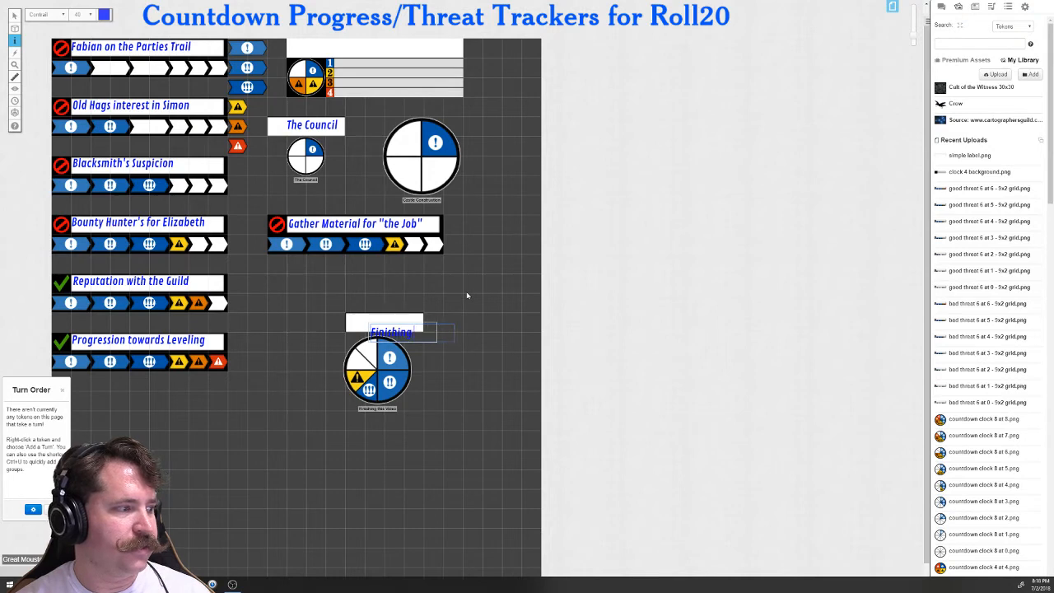
type(" this video!")
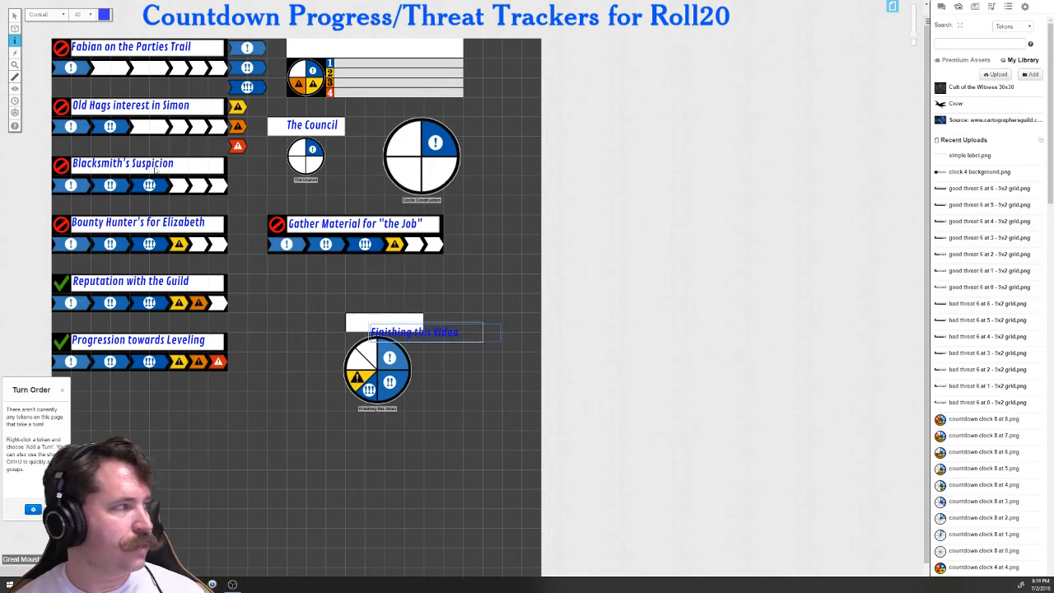
left_click(15, 14)
left_click_drag(411, 332, 384, 321)
left_click(384, 321)
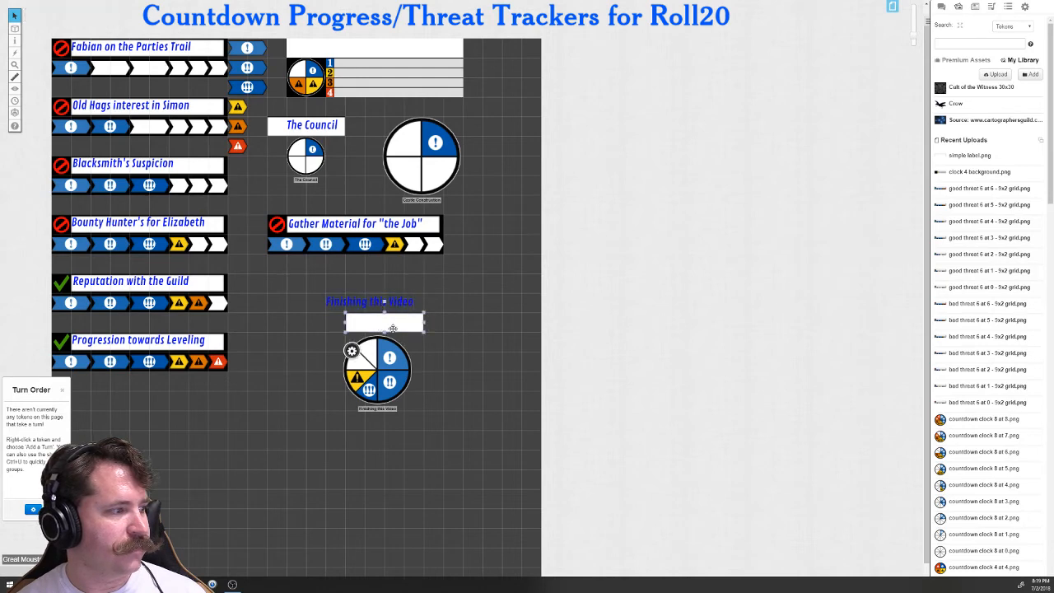
Step: Widen the banner under the label and finalize the 'Finishing this Video' title above the clock
left_click_drag(424, 323, 459, 322)
mouse_move(346, 323)
left_mouse_down()
mouse_move(326, 323)
mouse_move(389, 320)
left_mouse_up()
double_click(368, 301)
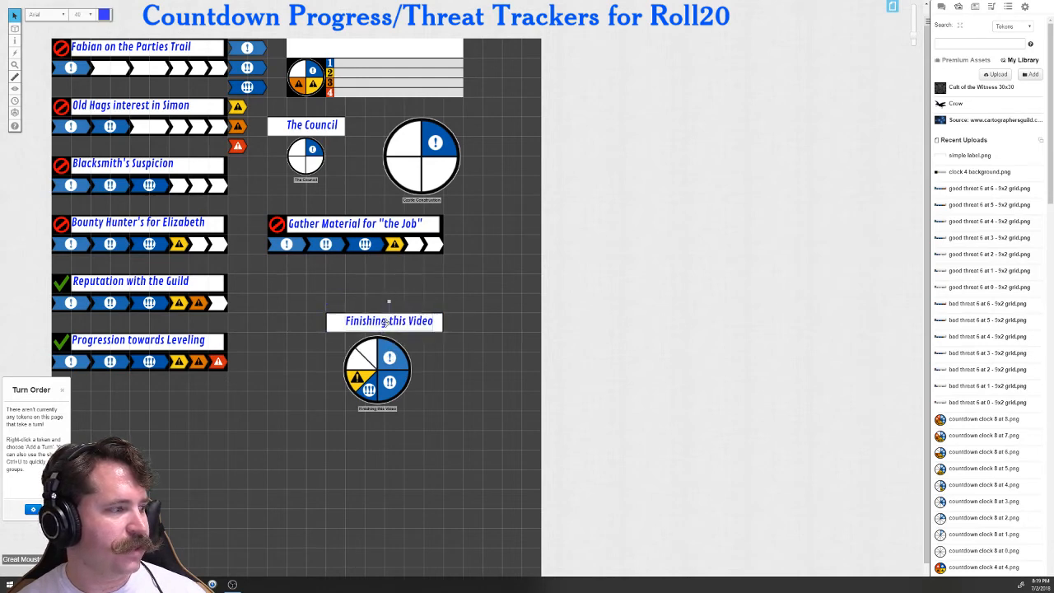
left_click(385, 387)
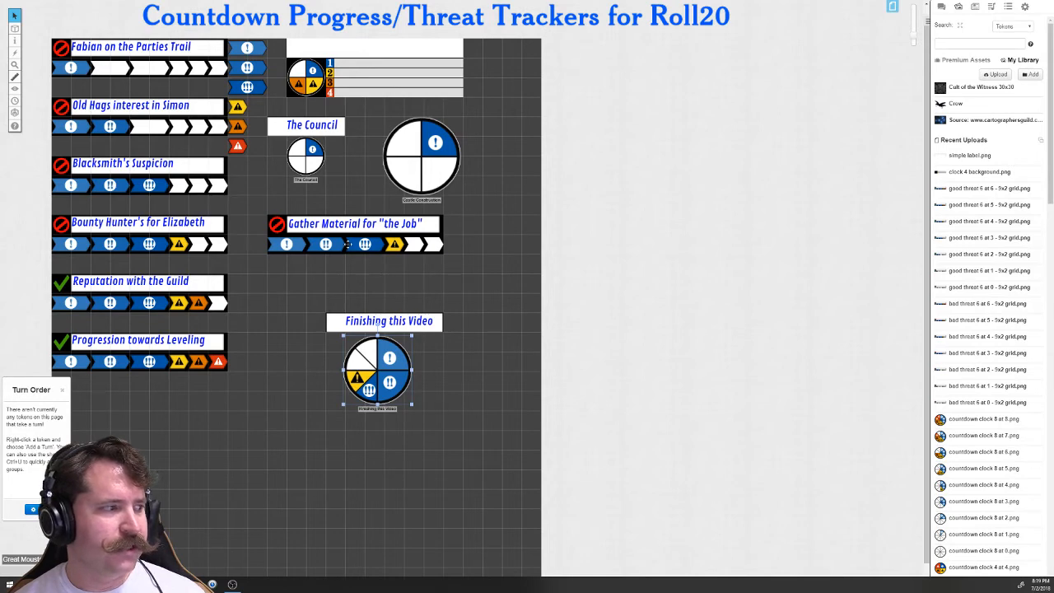
Step: Nudge the Gather Material for "the Job" tracker slightly left and duplicate it with copy-paste
mouse_move(350, 244)
left_mouse_down()
mouse_move(351, 283)
mouse_move(363, 272)
mouse_move(341, 241)
left_mouse_up()
key("ctrl+c")
key("ctrl+v")
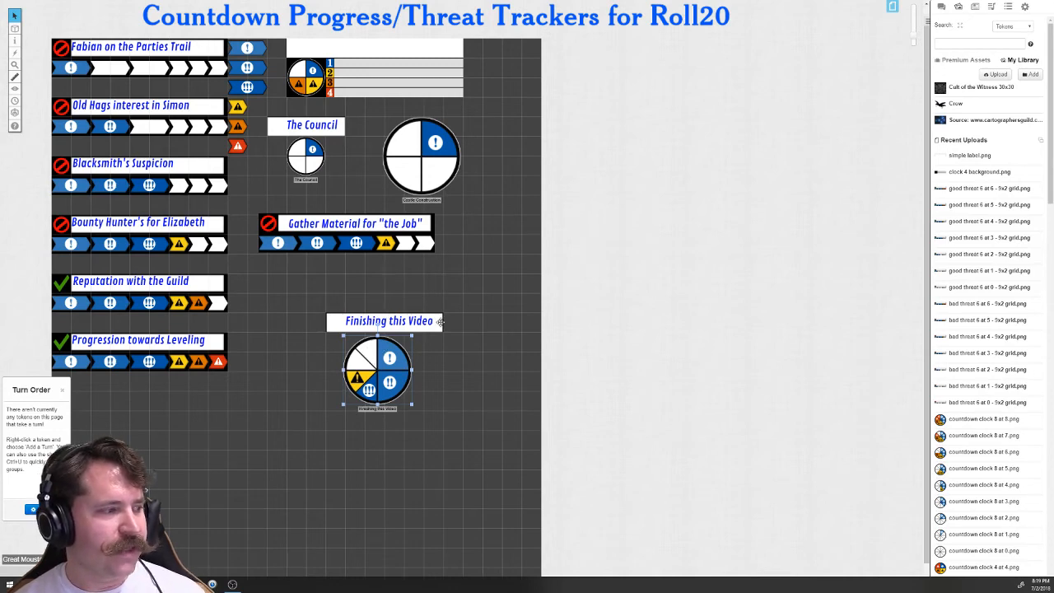
Step: Select and deselect the Finishing this Video clock to check its placement
left_click(363, 414)
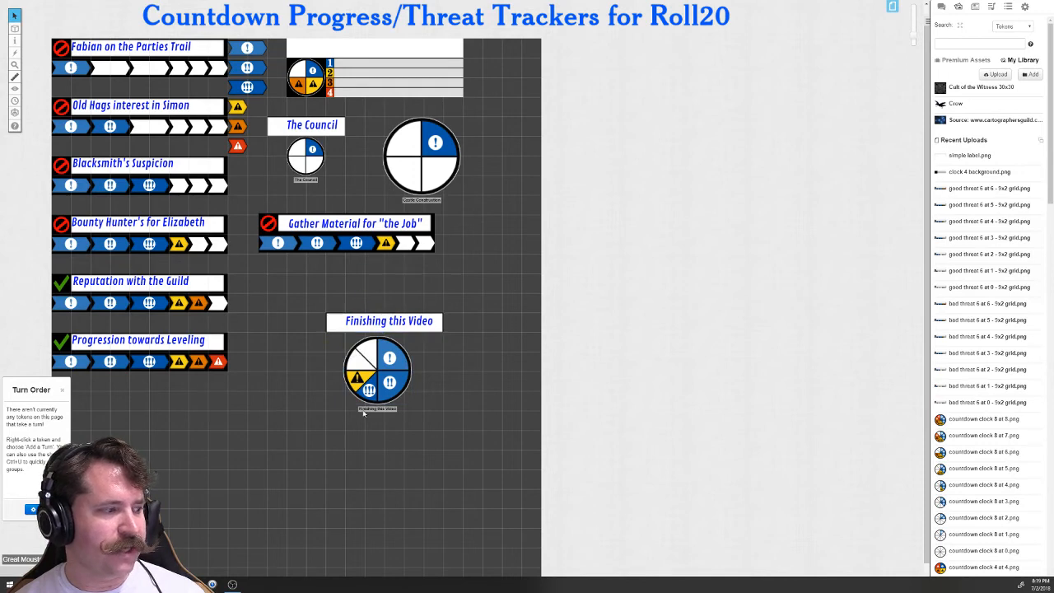
left_click(377, 371)
left_click(477, 267)
scroll(469, 280, "up", 1)
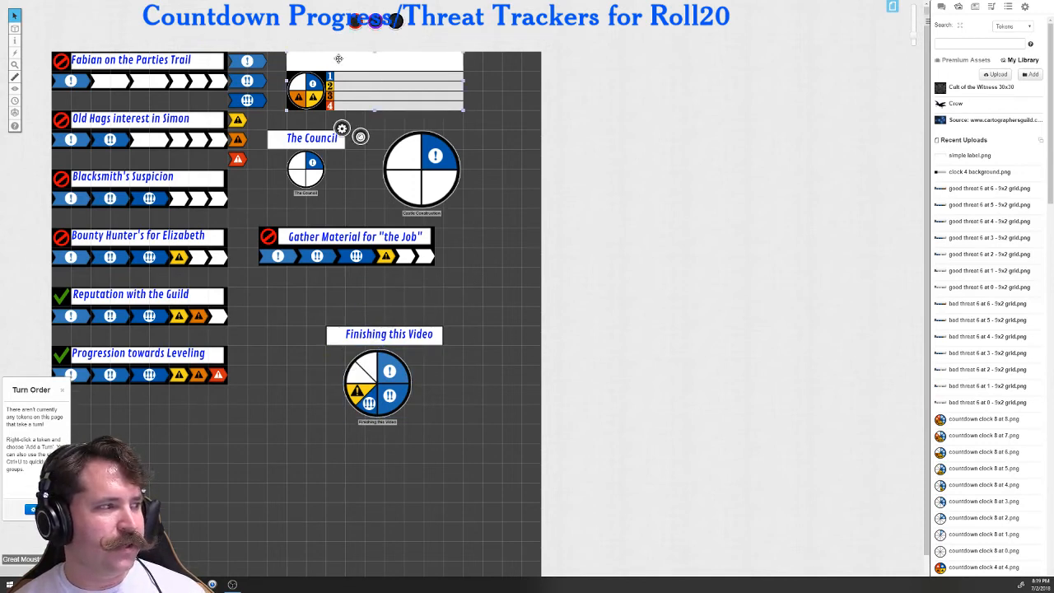
Step: Move the numbered tracker table right, then slide it back left over the small clock
left_click(402, 82)
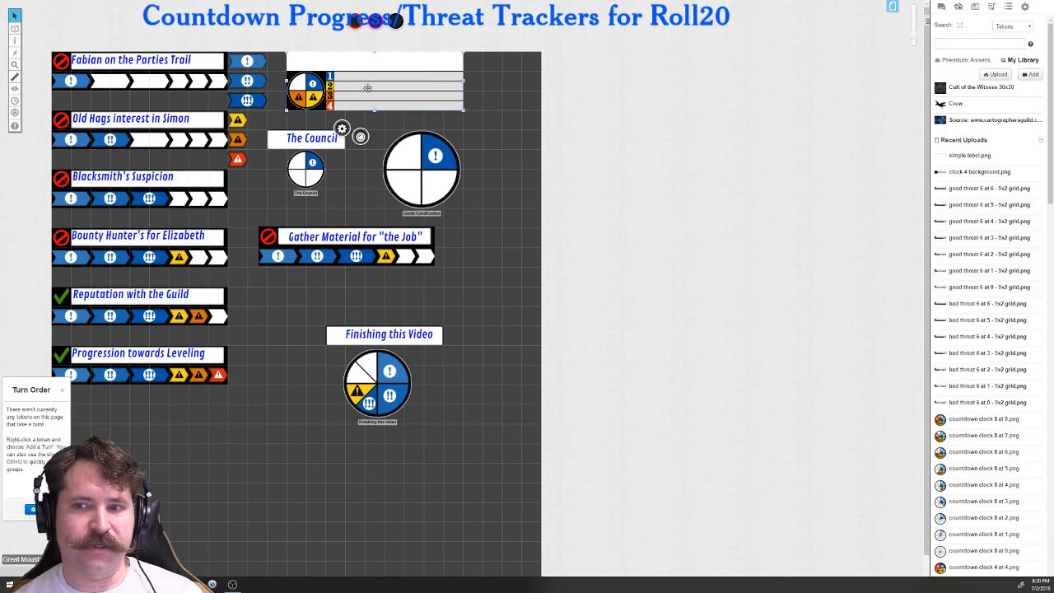
left_click_drag(367, 88, 519, 89)
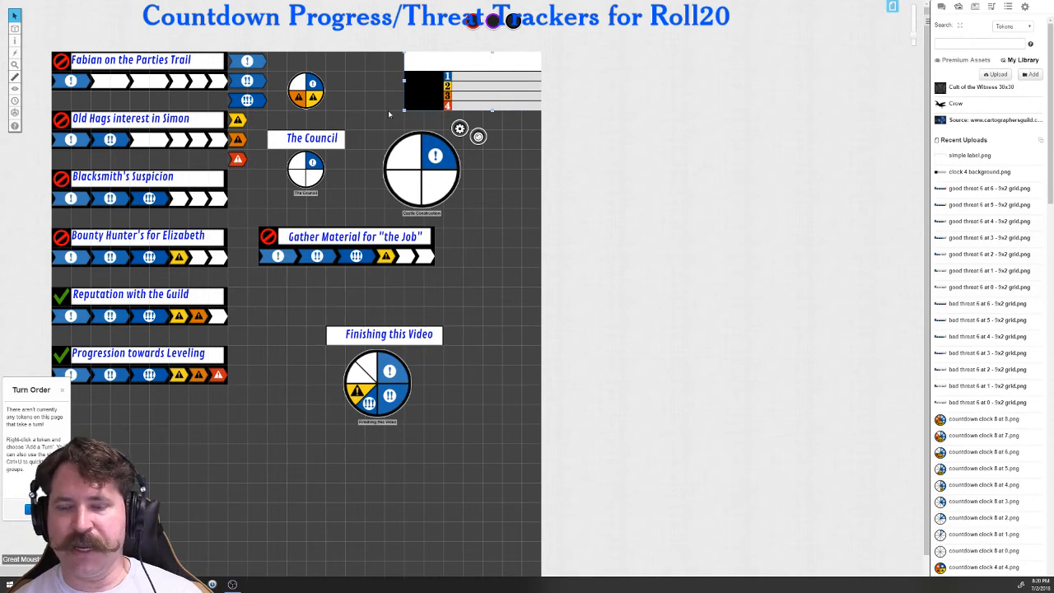
mouse_move(462, 83)
left_mouse_down()
mouse_move(413, 107)
mouse_move(481, 102)
left_mouse_up()
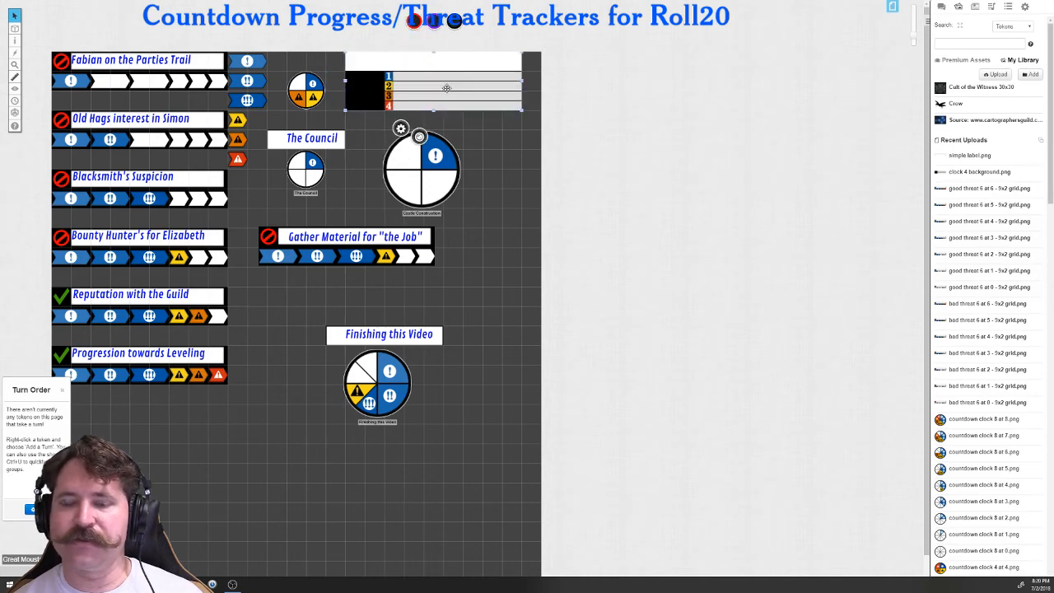
left_click_drag(446, 88, 403, 97)
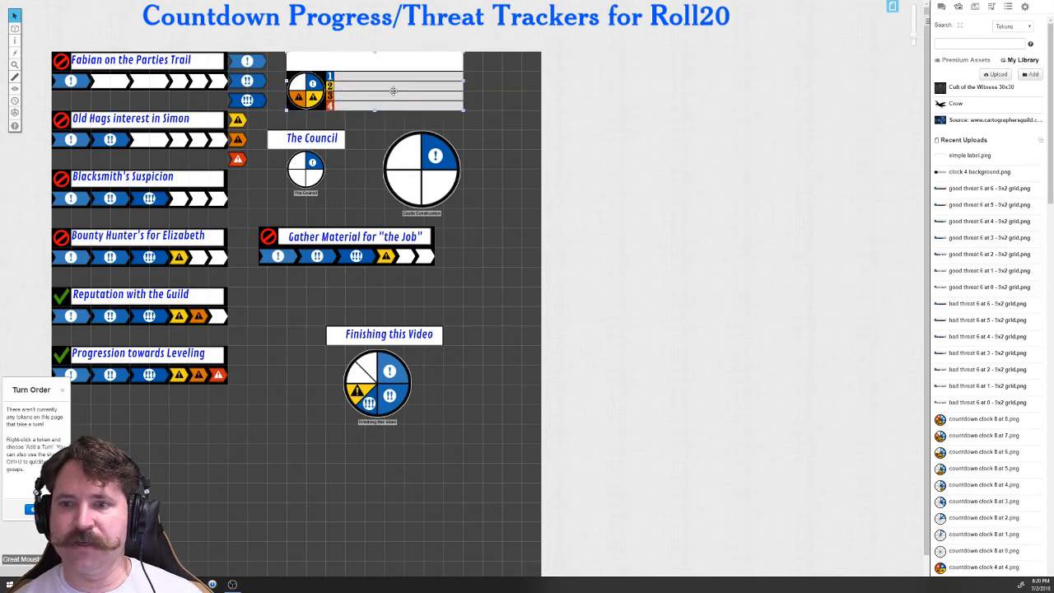
left_click_drag(387, 107, 329, 106)
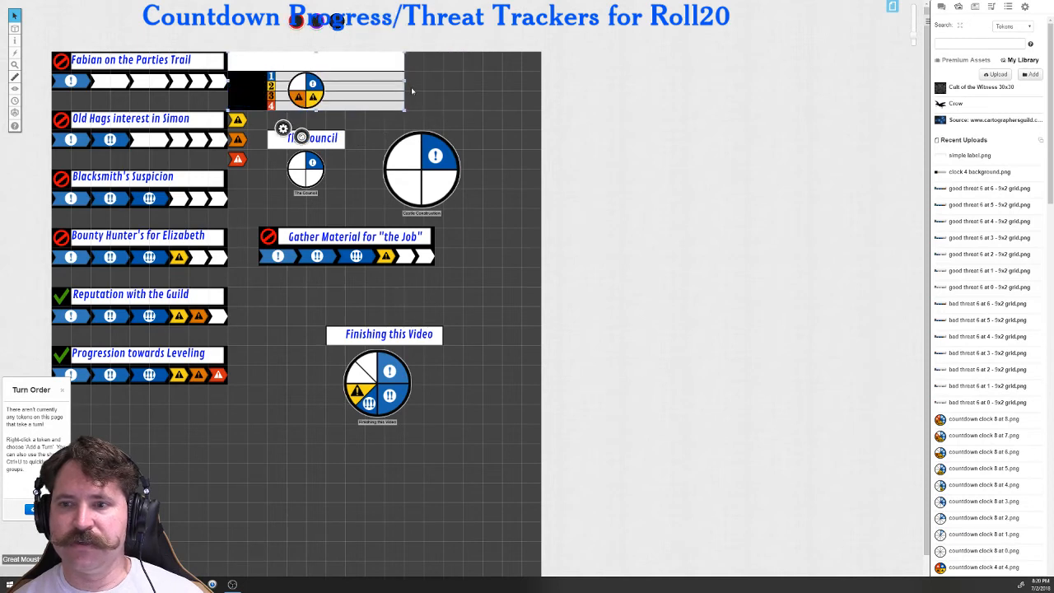
Step: Undo an accidental table stretch, shift the table, and place the small clock onto it
left_click_drag(404, 79, 540, 83)
key("ctrl+z")
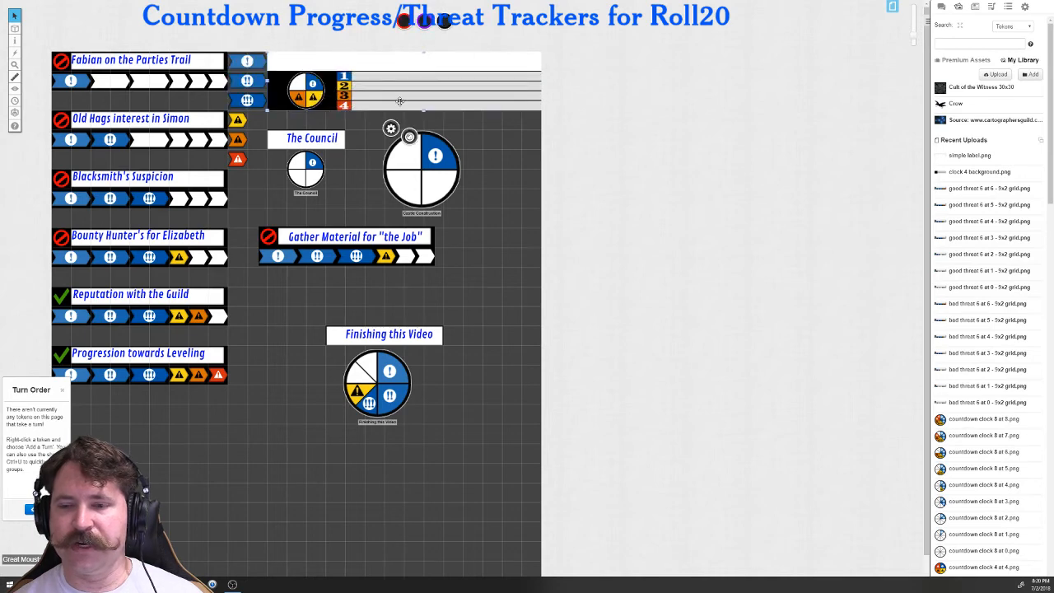
mouse_move(425, 87)
left_mouse_down()
mouse_move(532, 83)
mouse_move(436, 95)
mouse_move(503, 90)
left_mouse_up()
left_click_drag(306, 90, 362, 91)
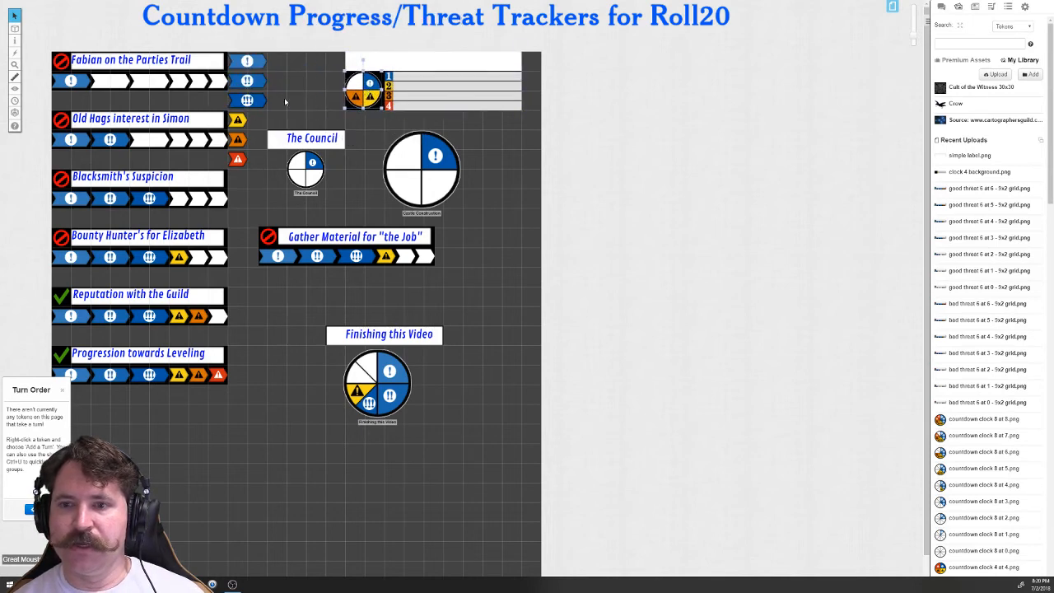
Step: Switch the active layer to the one holding the left-hand track bars
left_click(14, 29)
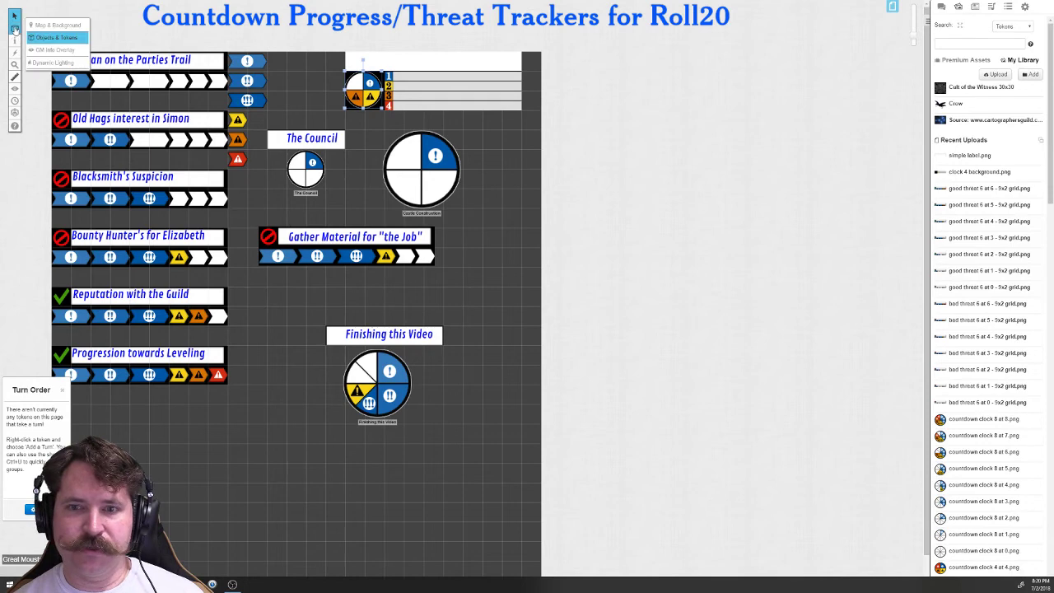
left_click(49, 50)
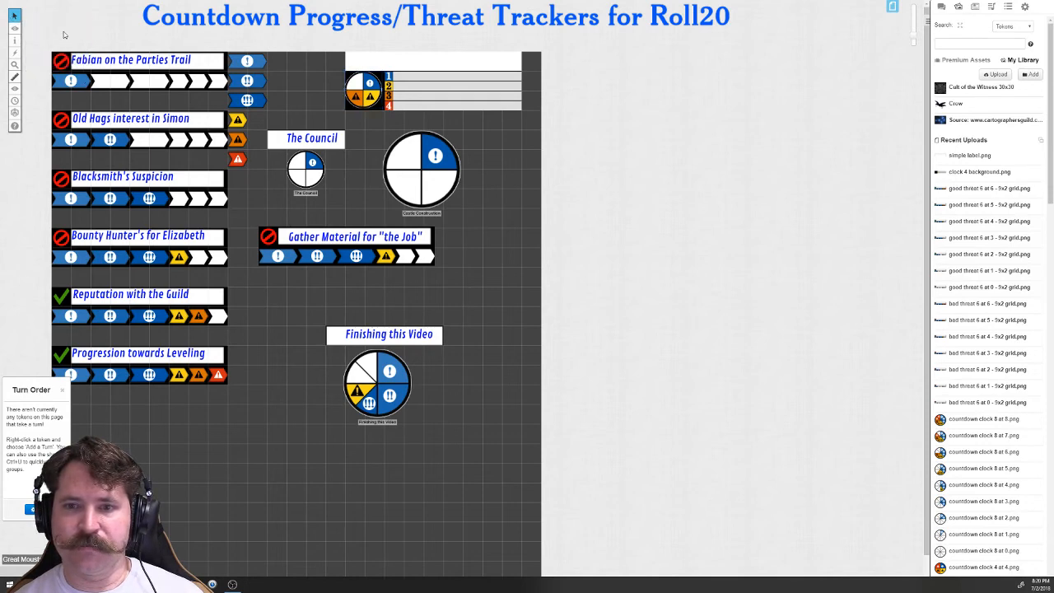
left_click(15, 28)
left_click(53, 33)
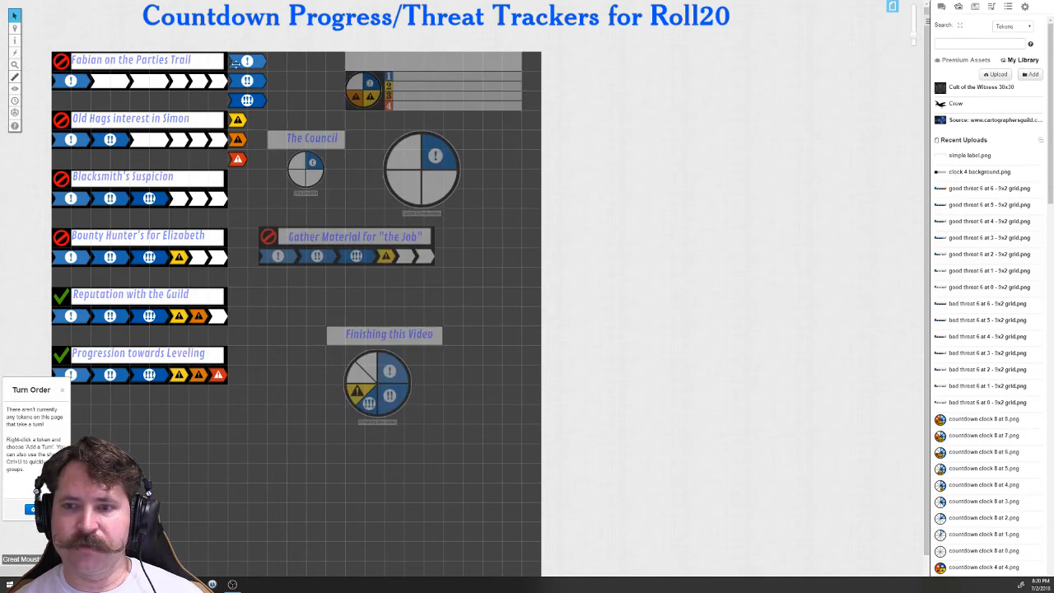
Step: Paste a double-tick marker into the Fabian track and resize it back to normal width
left_click(244, 62)
left_click(248, 81)
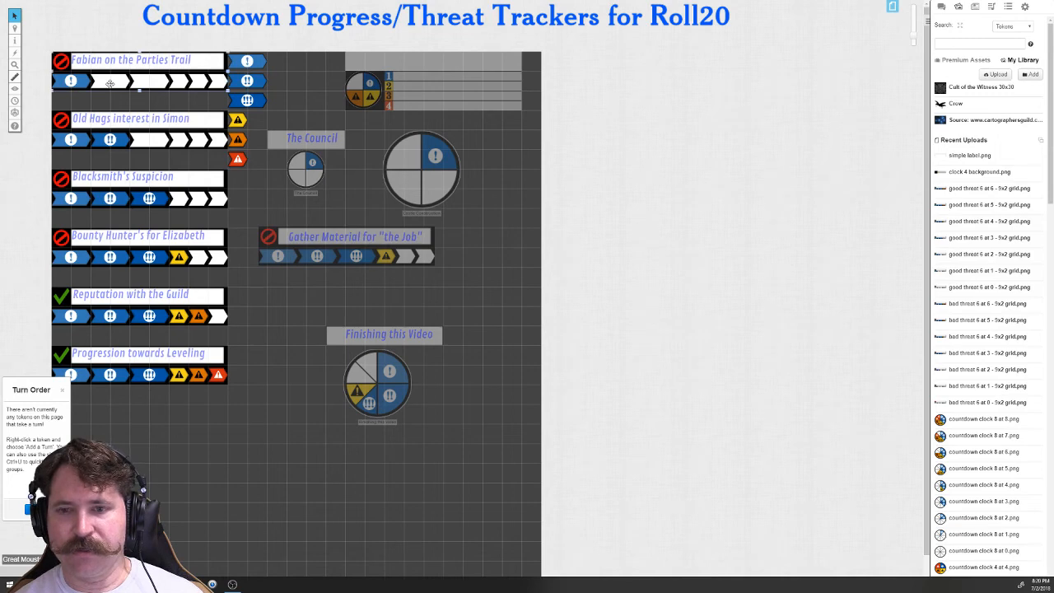
key("ctrl+v")
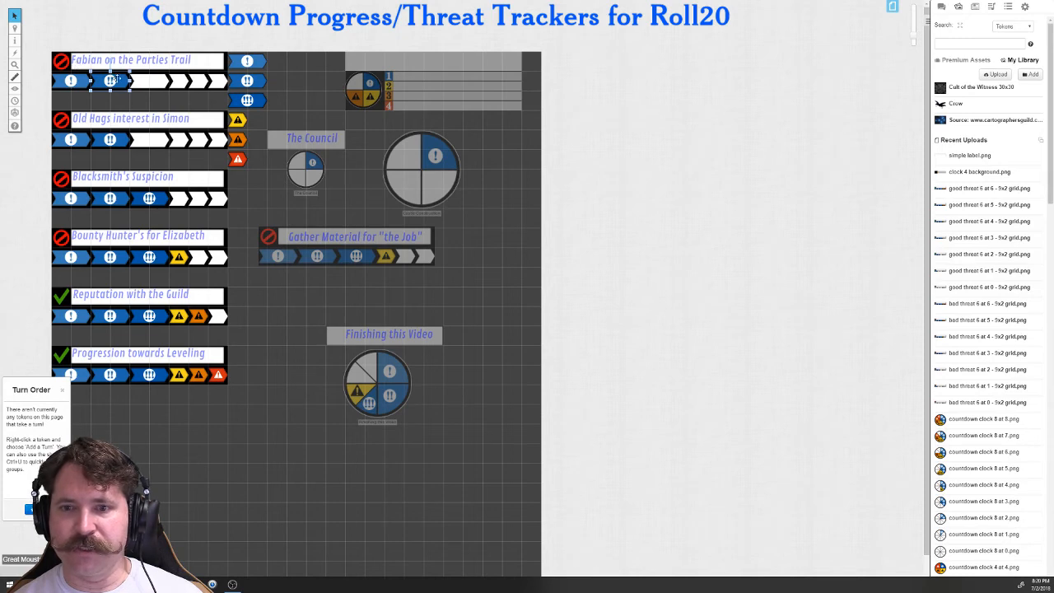
left_click_drag(130, 80, 110, 81)
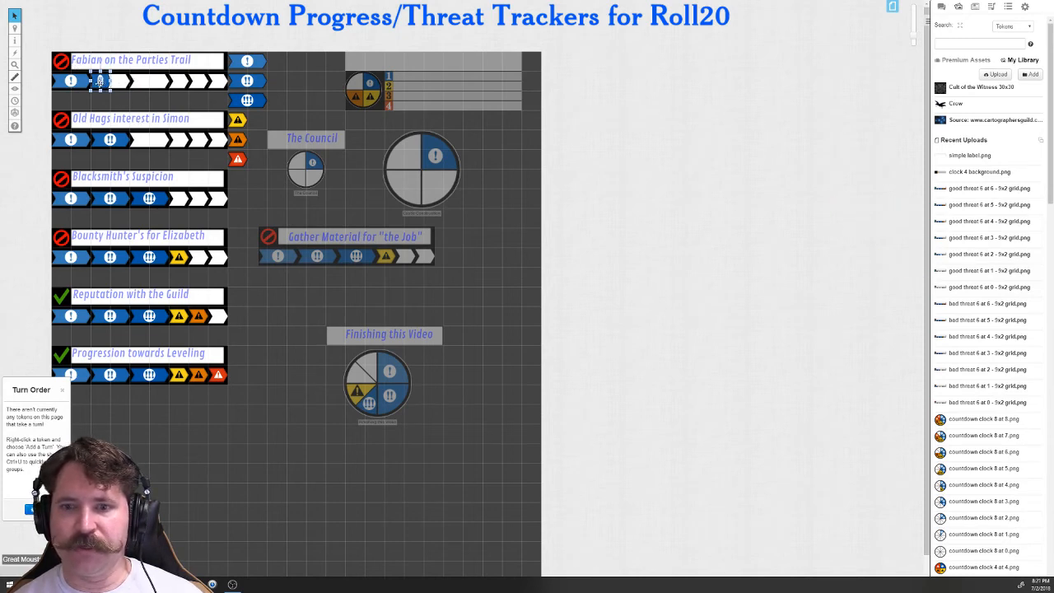
left_click_drag(110, 81, 191, 81)
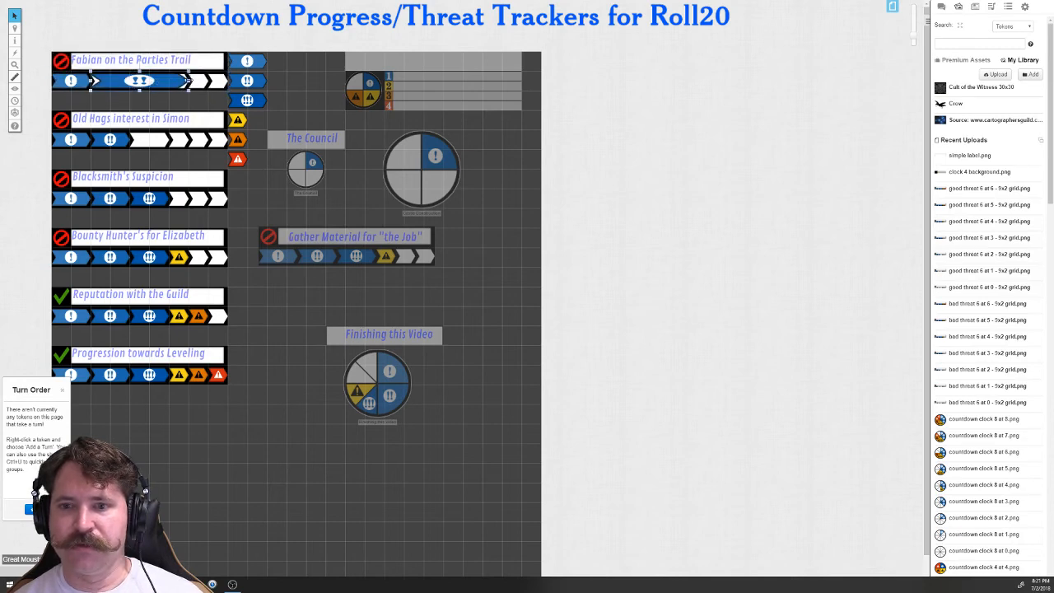
left_click_drag(189, 81, 130, 80)
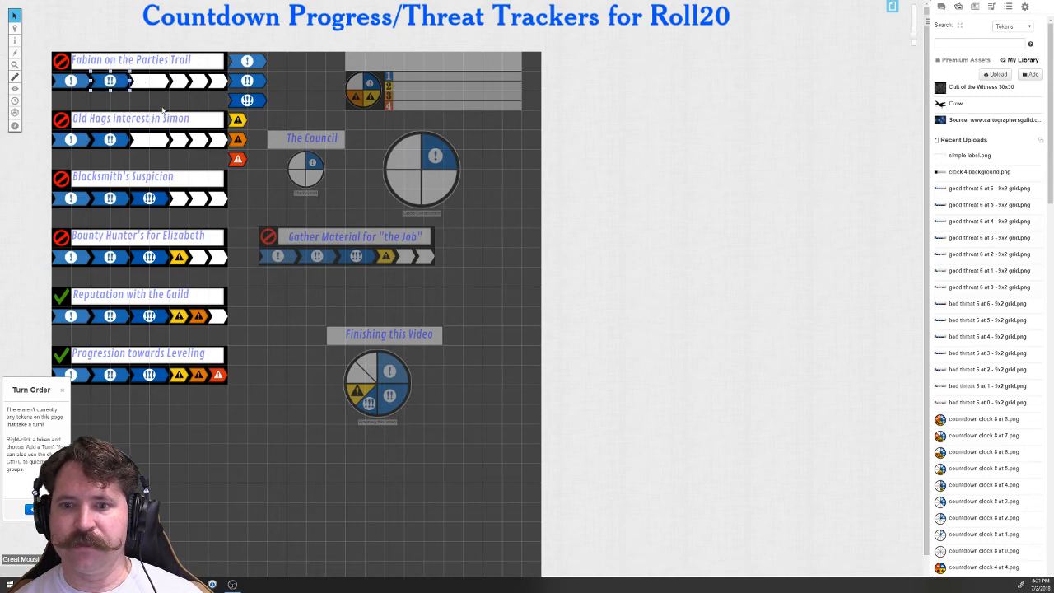
Step: Adjust the yellow triangle marker and delete the extra double-tick marker from the Fabian track
mouse_move(237, 119)
left_mouse_down()
mouse_move(183, 82)
mouse_move(238, 120)
left_mouse_up()
left_click(115, 81)
key("Delete")
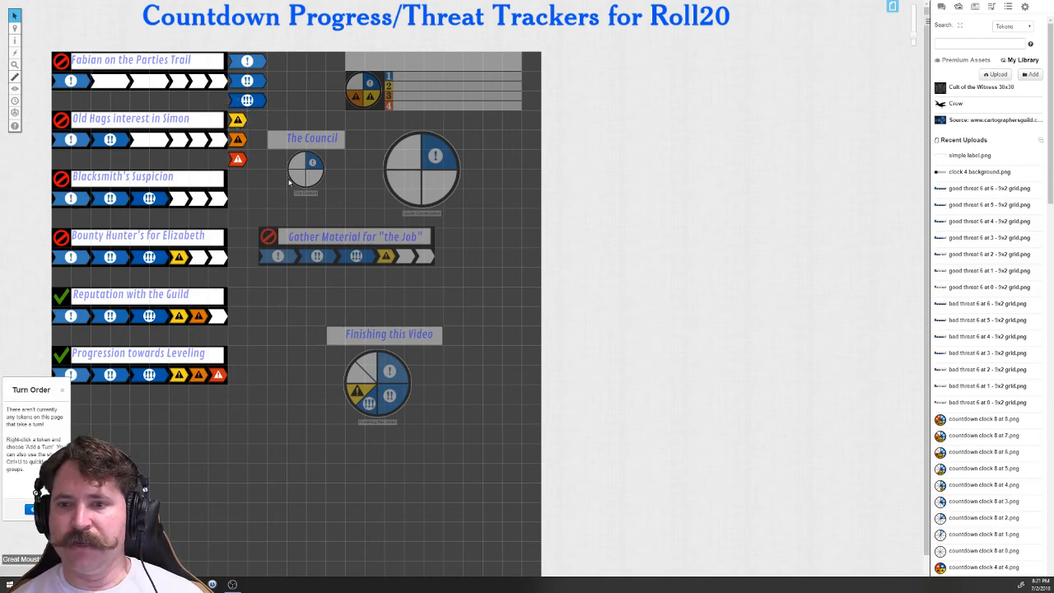
Step: Back on the tokens layer, set the Gather Material tracker's multi-sided token to its first side
left_click(15, 28)
left_click(49, 39)
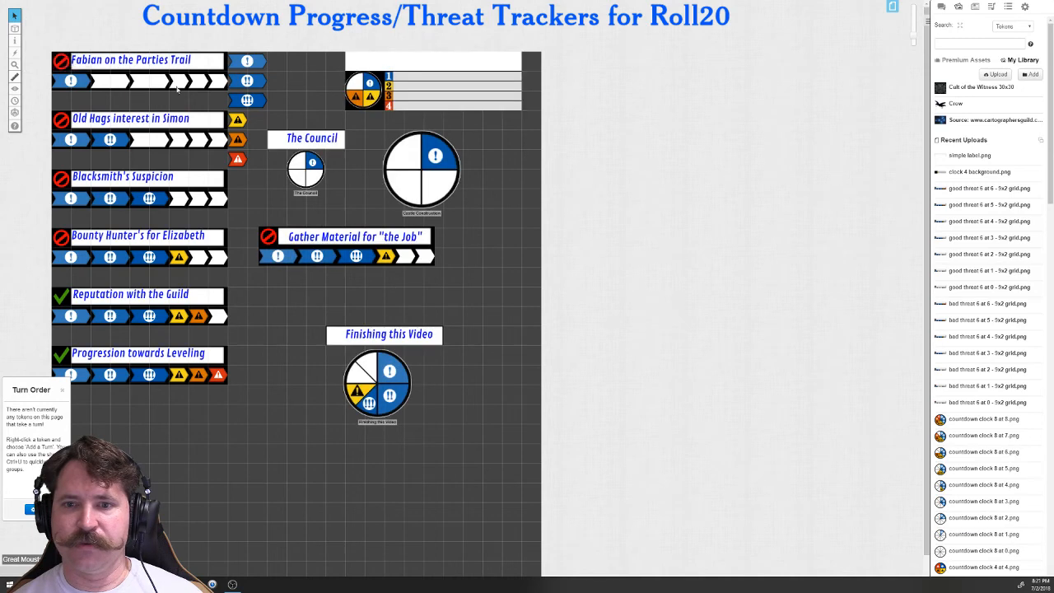
right_click(305, 256)
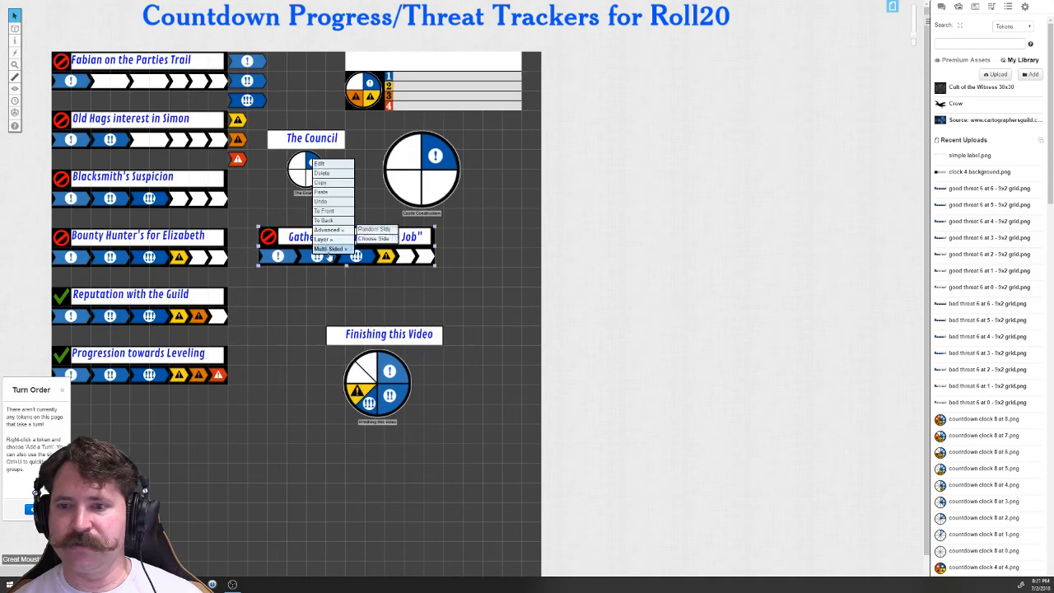
left_click(333, 257)
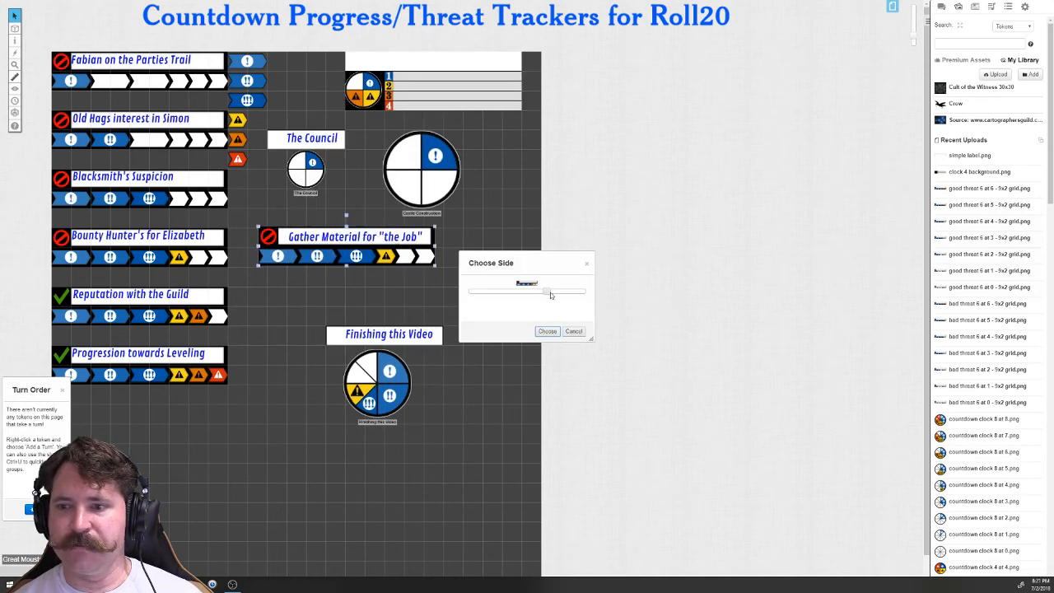
left_click_drag(543, 294, 498, 294)
left_click(548, 331)
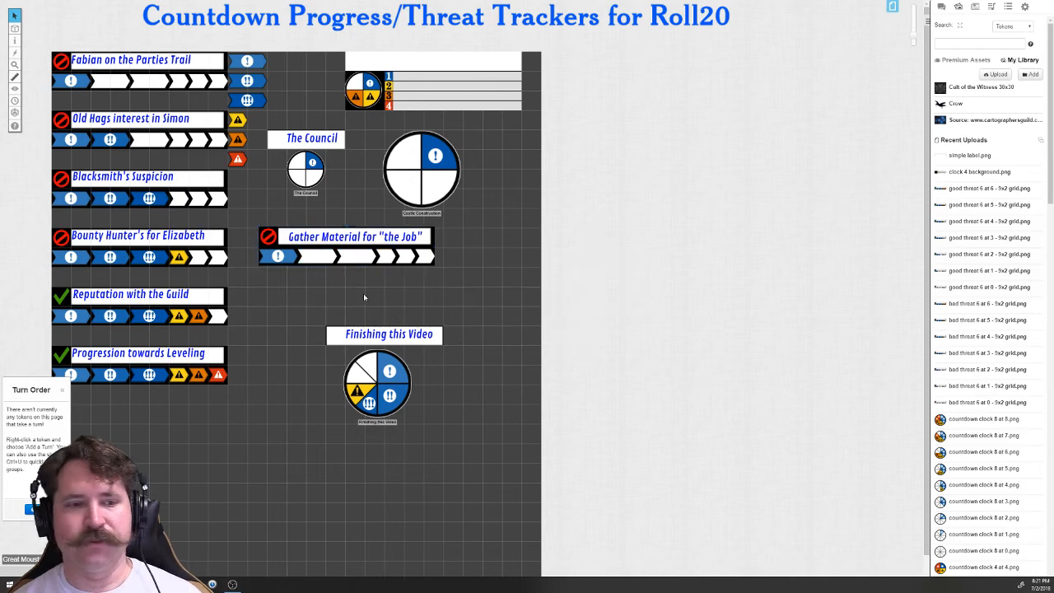